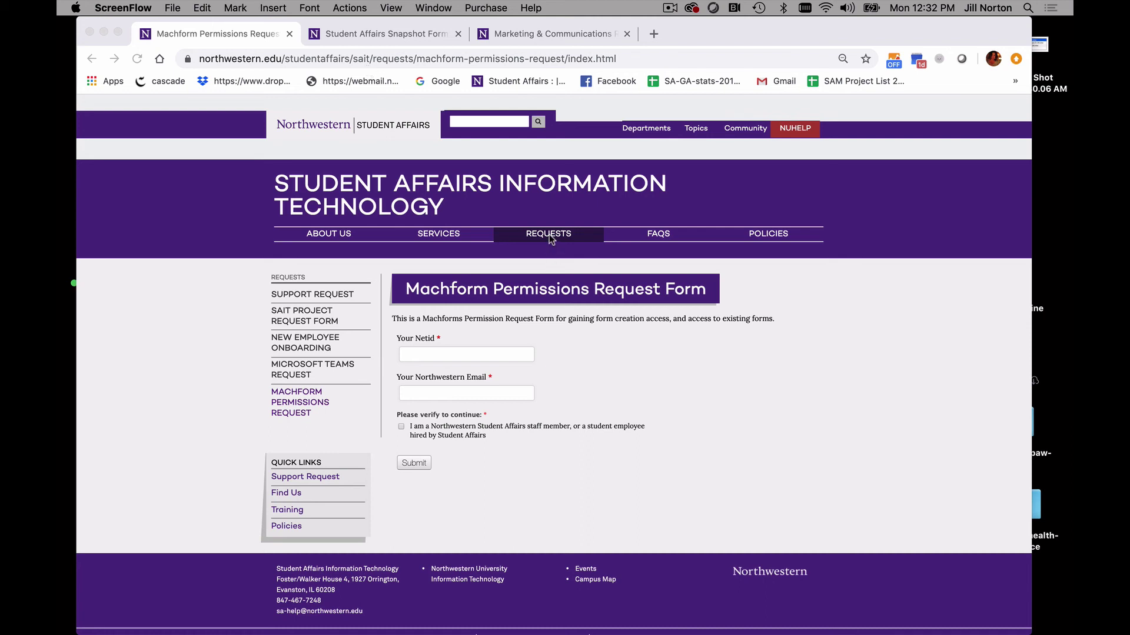
Open the Machform Permissions Request page from the site's Requests section.
mouse_move(549, 234)
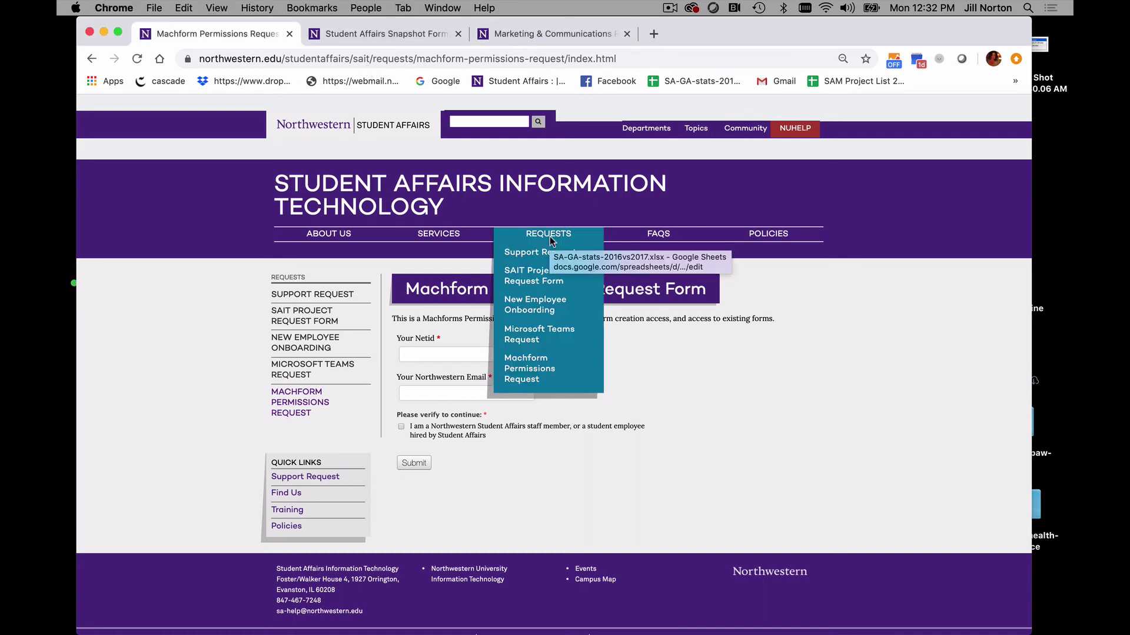
click(529, 364)
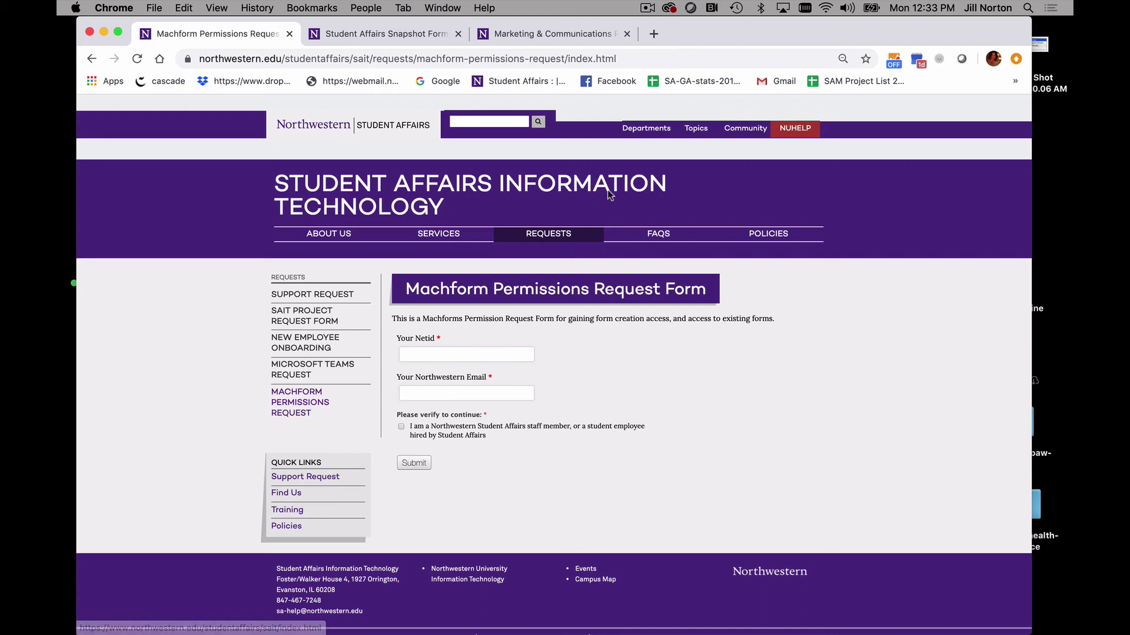
Connect to the Northwestern VPN in the Mac's network preferences, entering the VPN account password, and close the preferences.
click(825, 8)
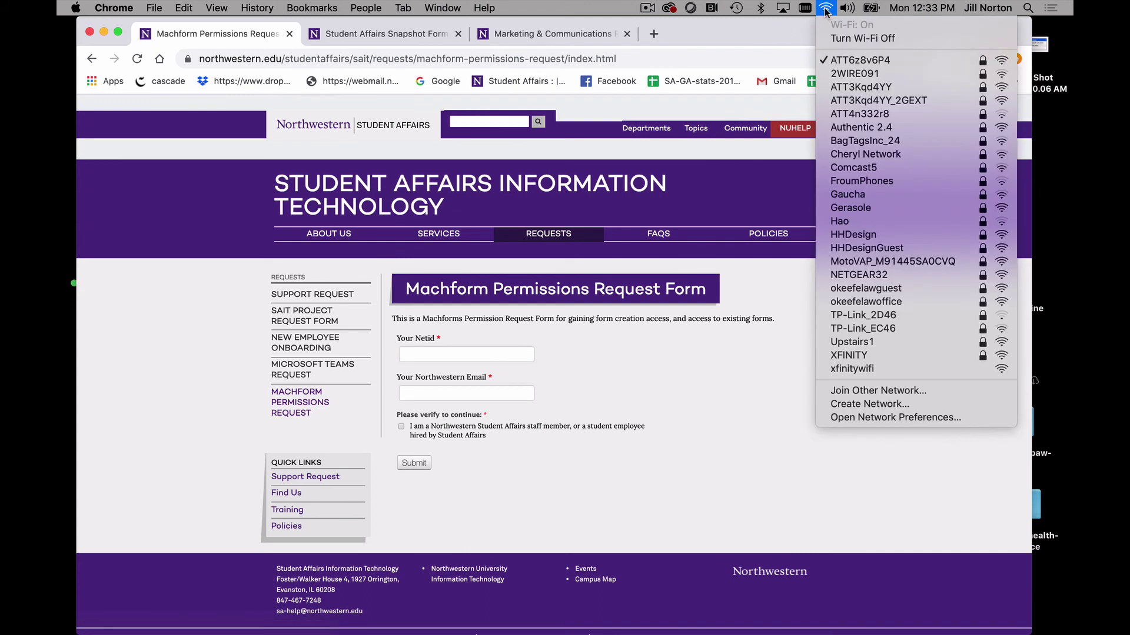
click(841, 419)
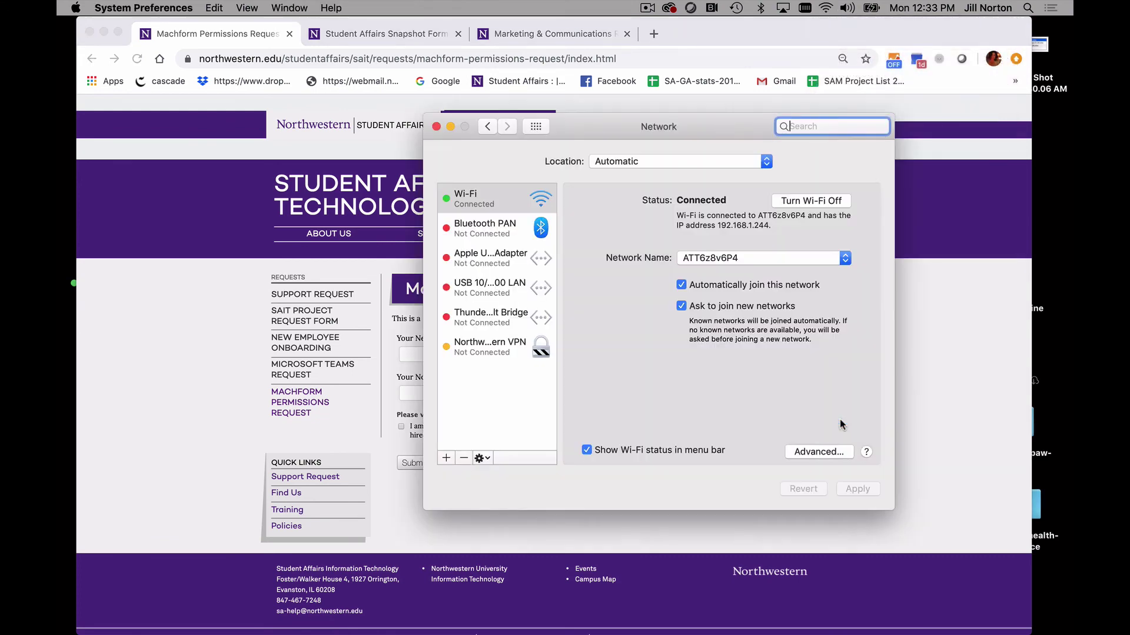
click(476, 352)
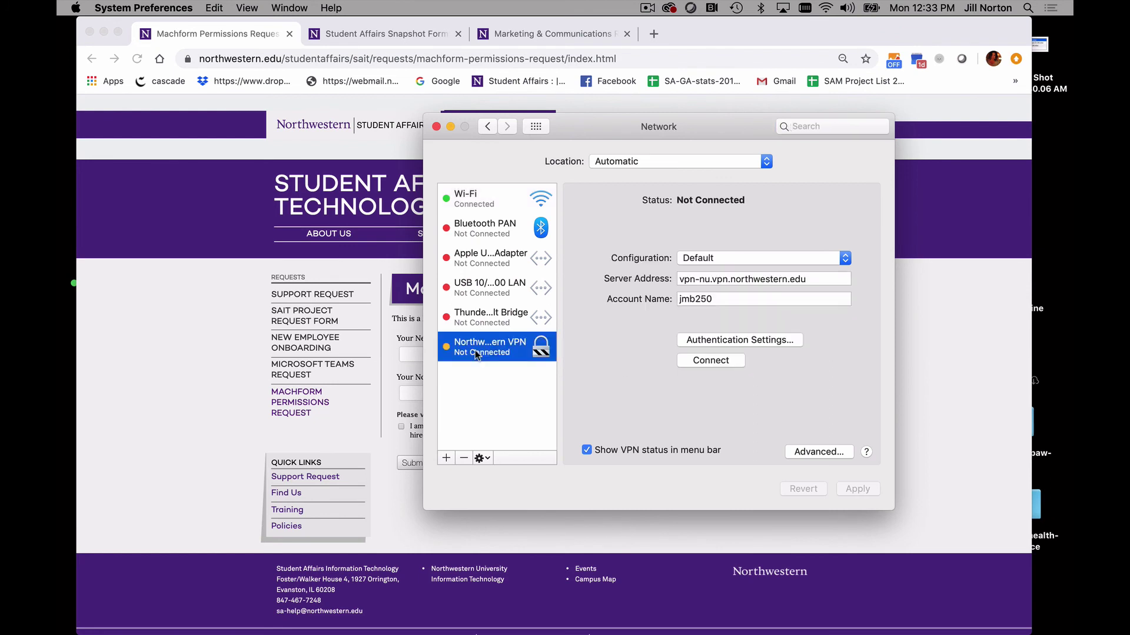
click(684, 359)
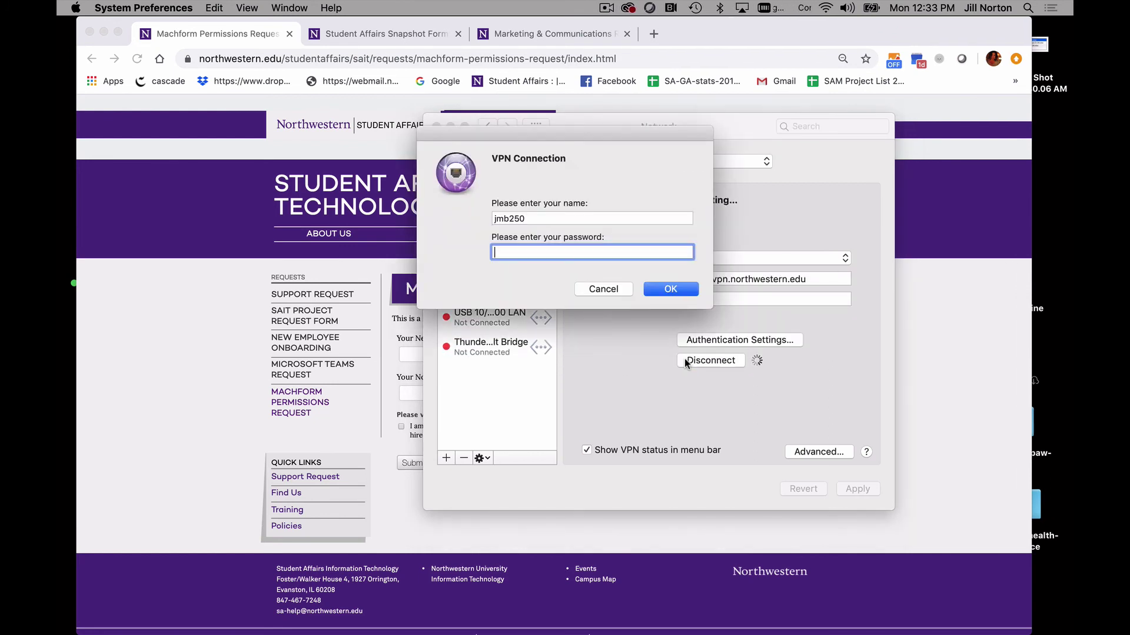
text(••••••••••)
click(669, 287)
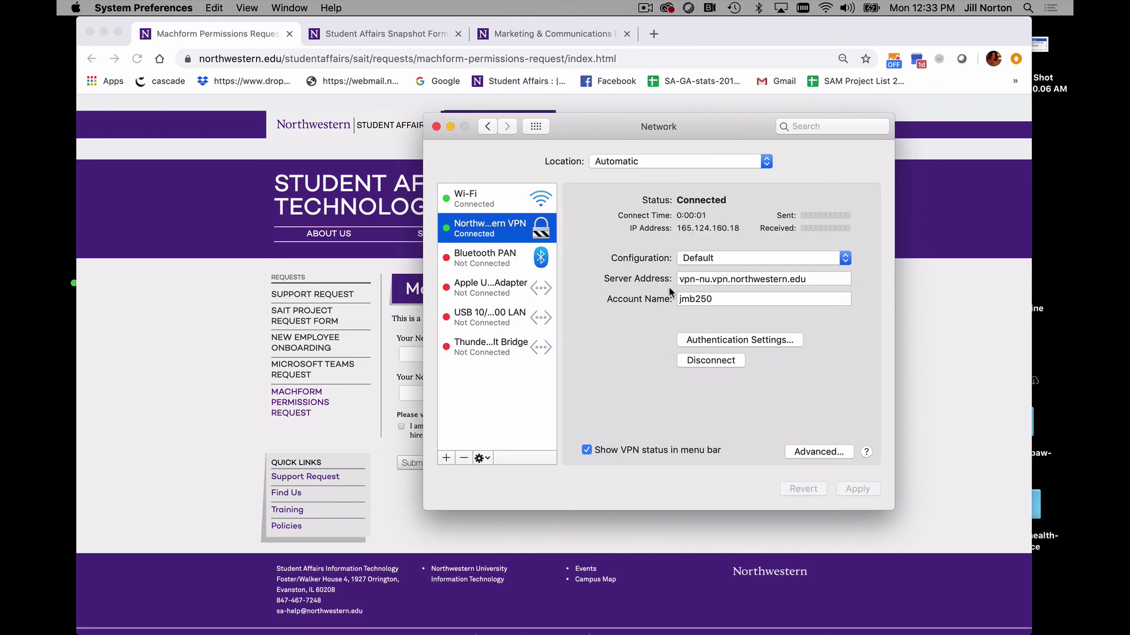
click(435, 127)
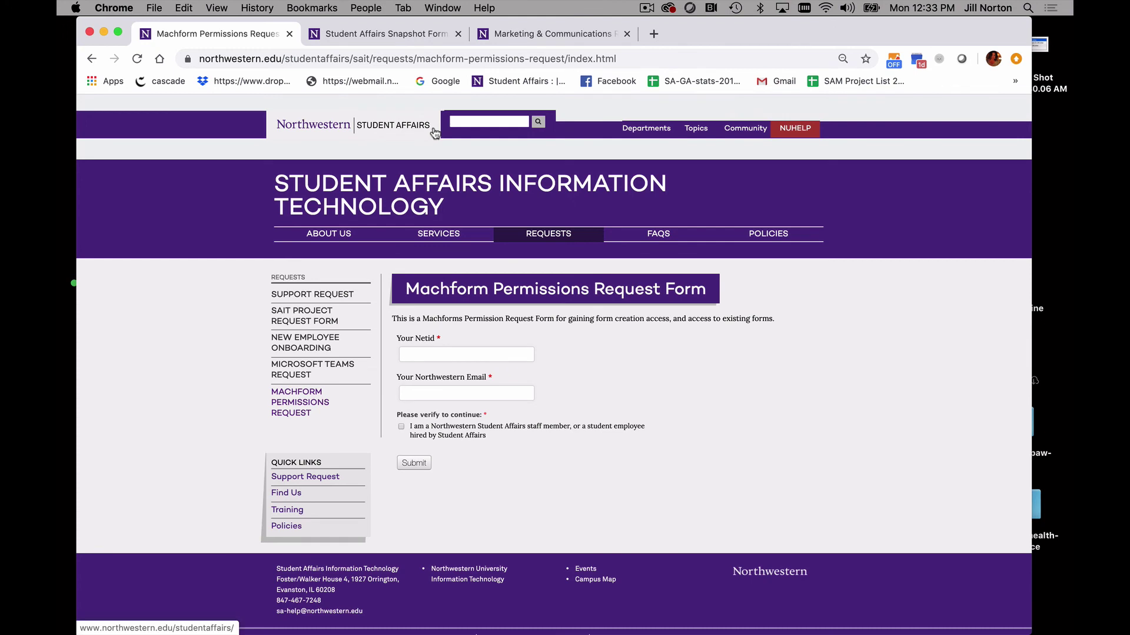
Open the MachForm panel at forms.dosa.northwestern.edu in a new browser tab.
click(655, 33)
text(forms)
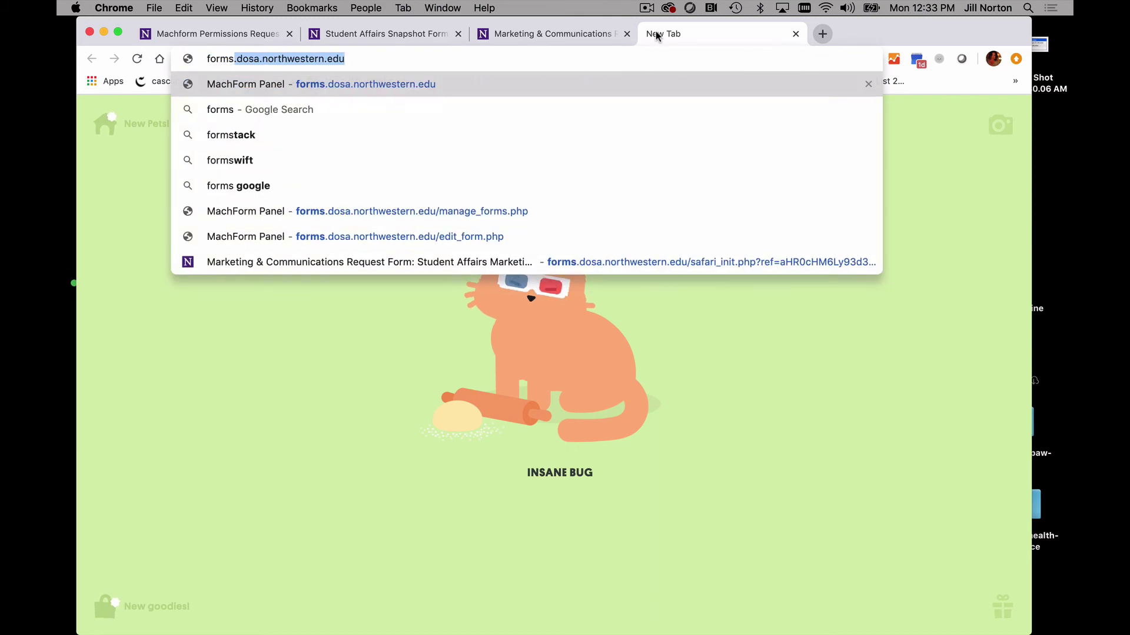
key(Return)
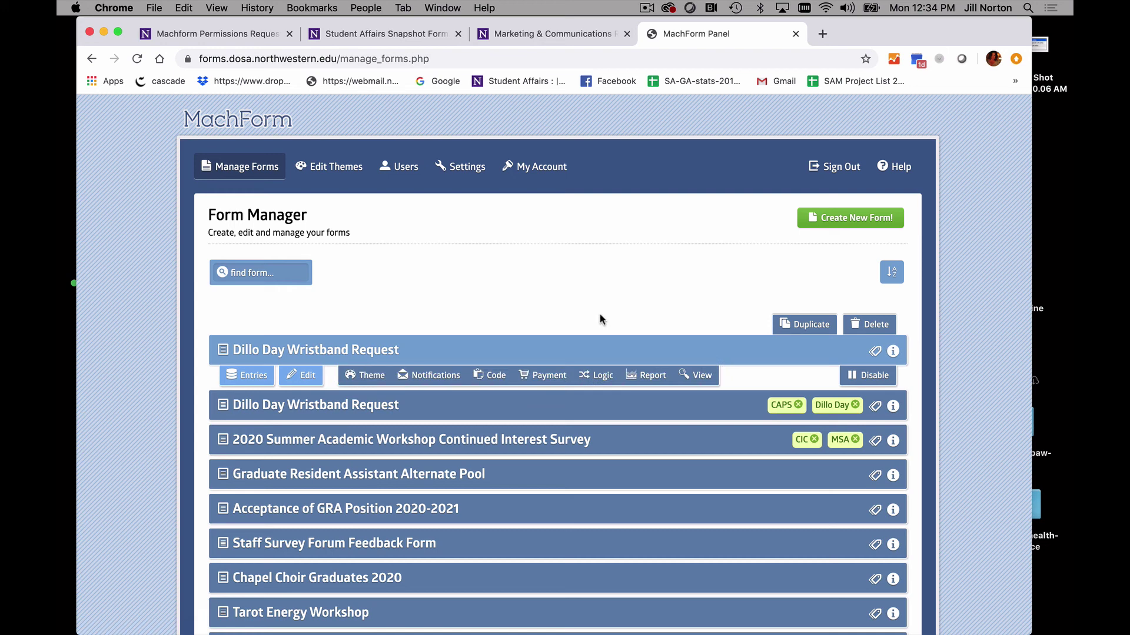
Create a new form and title it "Dillo Day Access".
click(857, 219)
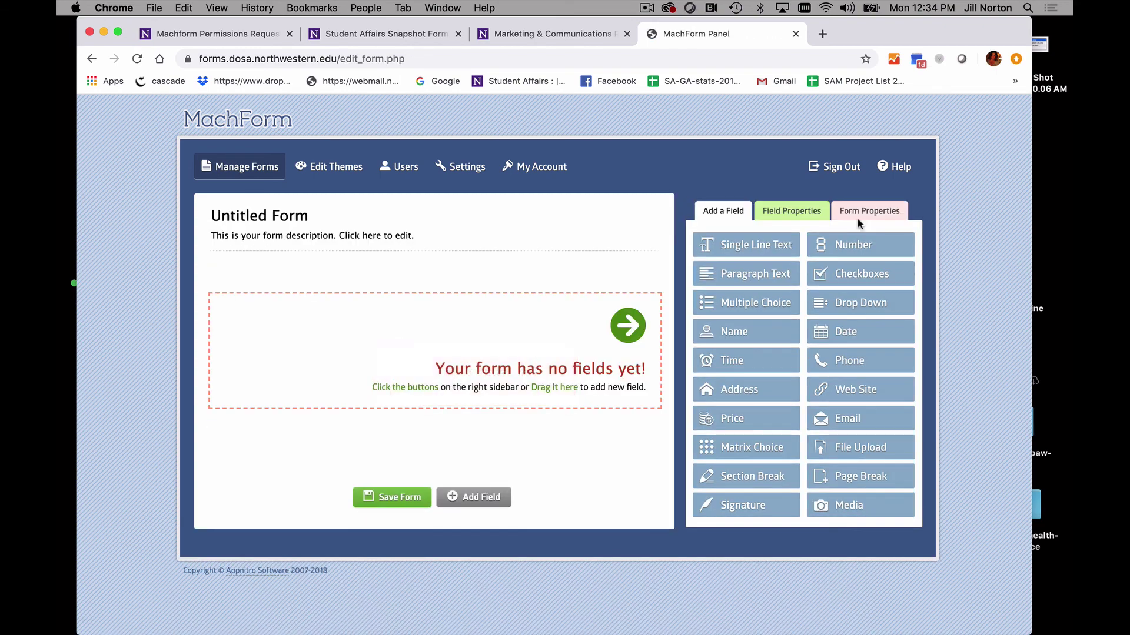
click(264, 216)
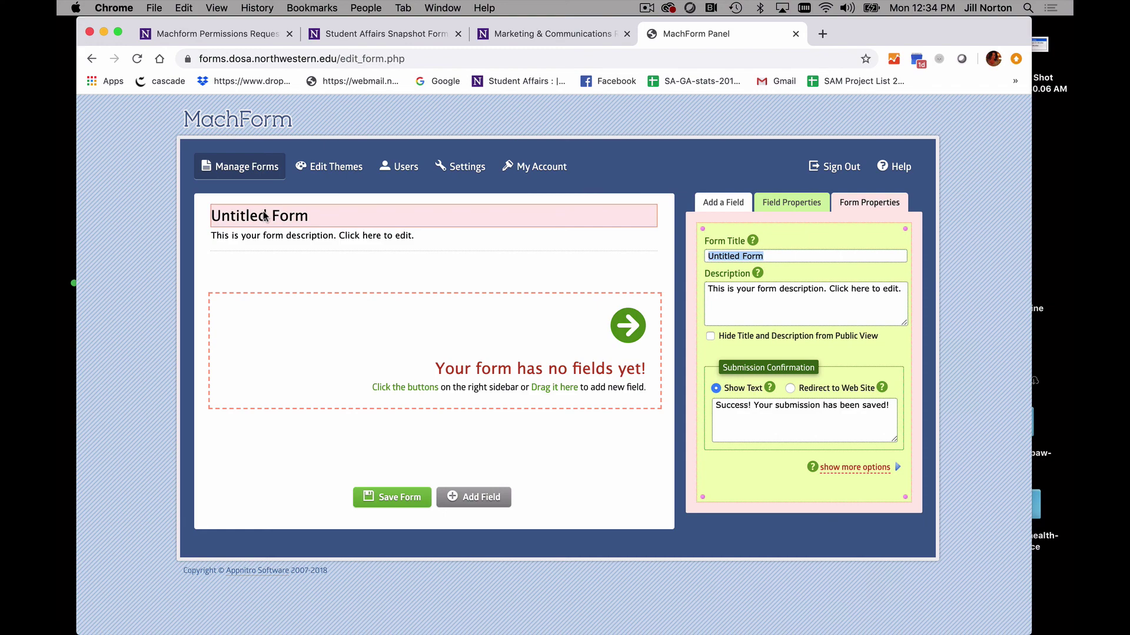
text(Dillo )
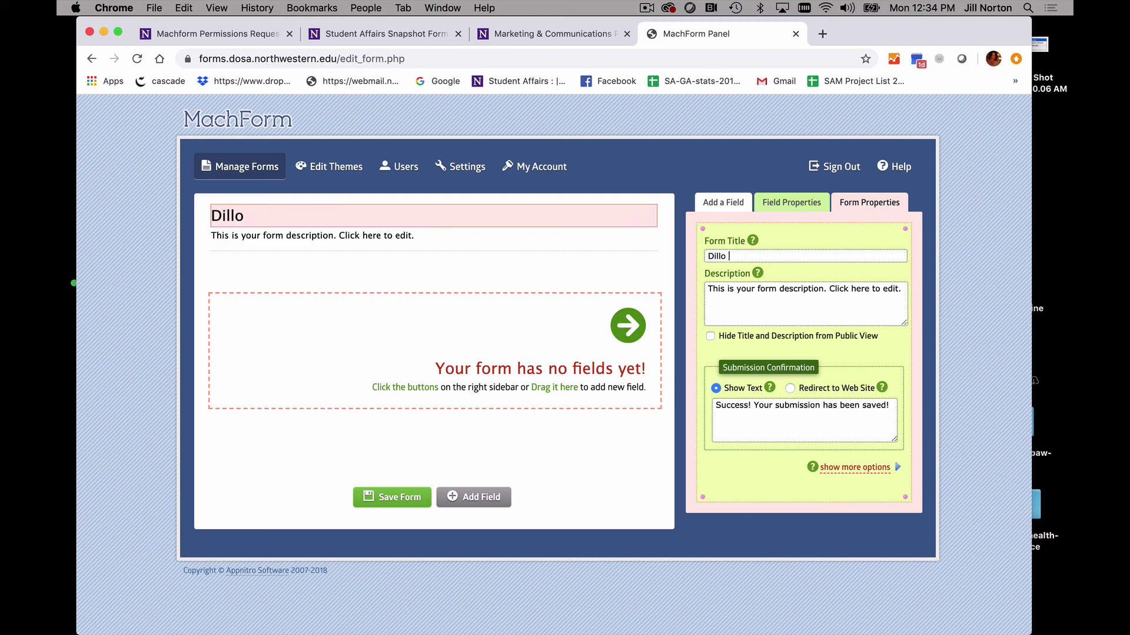
text(Day Access)
Replace the form's placeholder description with "How to get in to Dillo Day.".
click(270, 237)
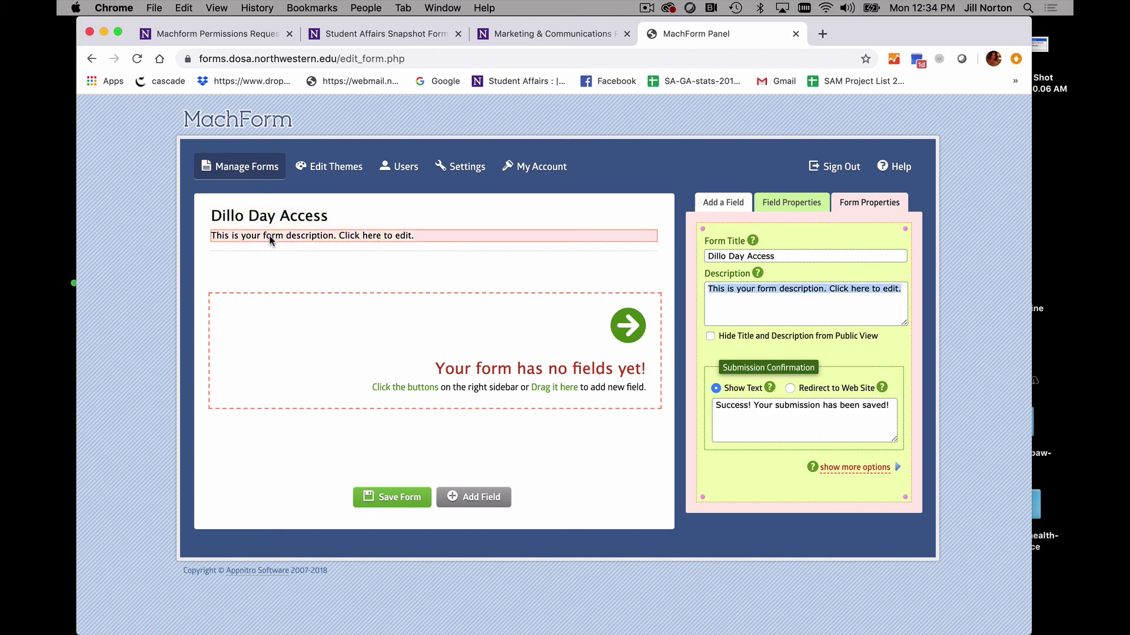
text(How)
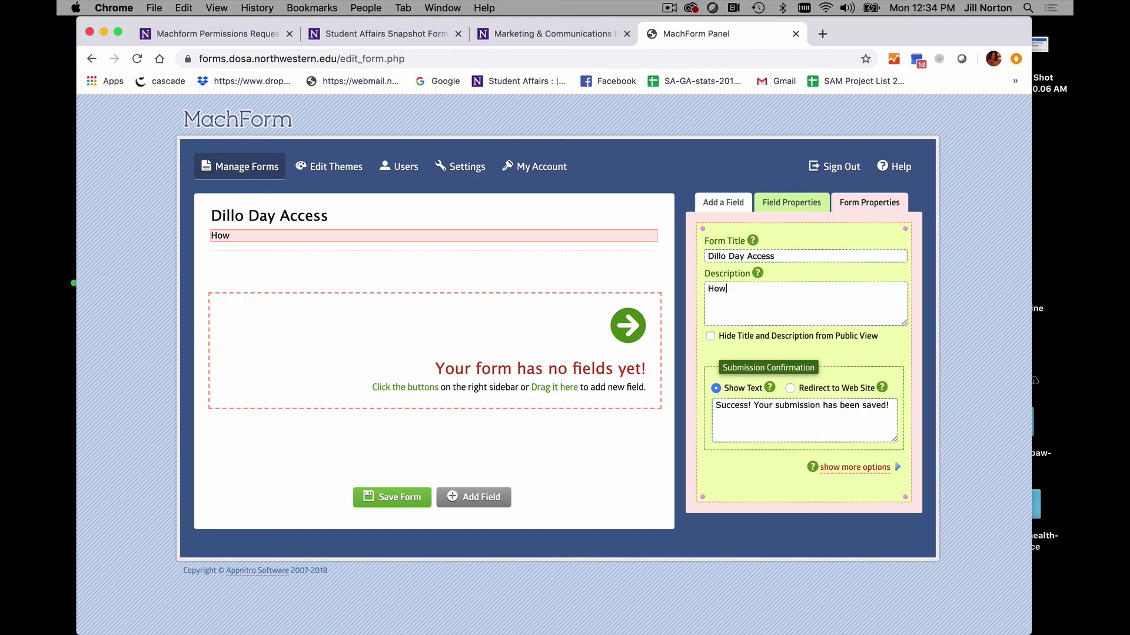
key(super+a)
click(767, 301)
text(to get in to )
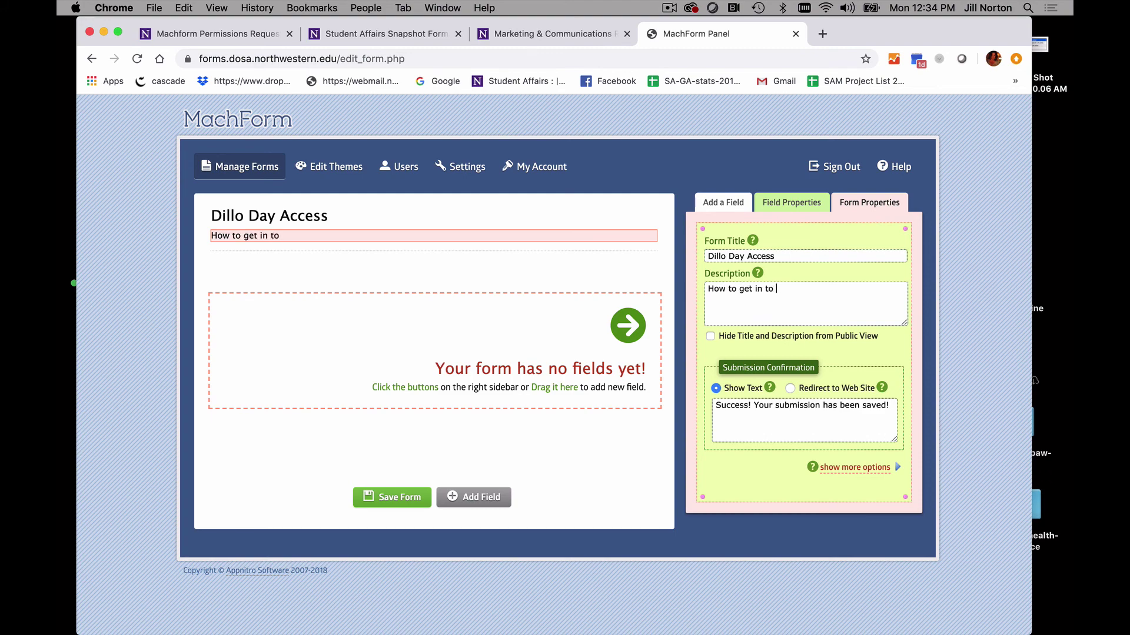
text(Dillo Day.)
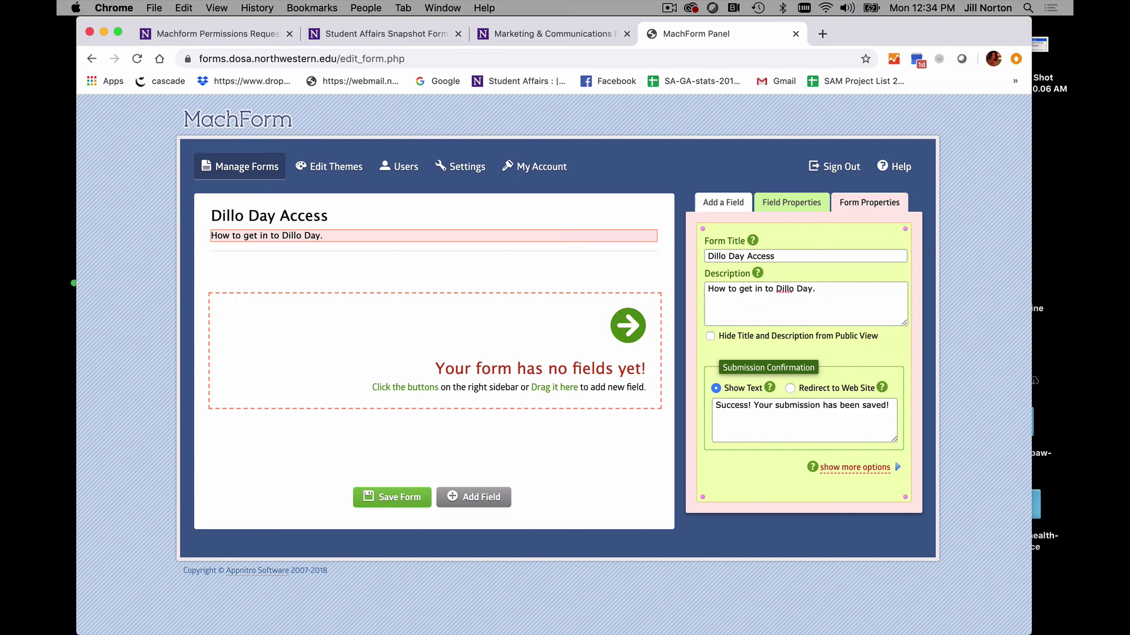
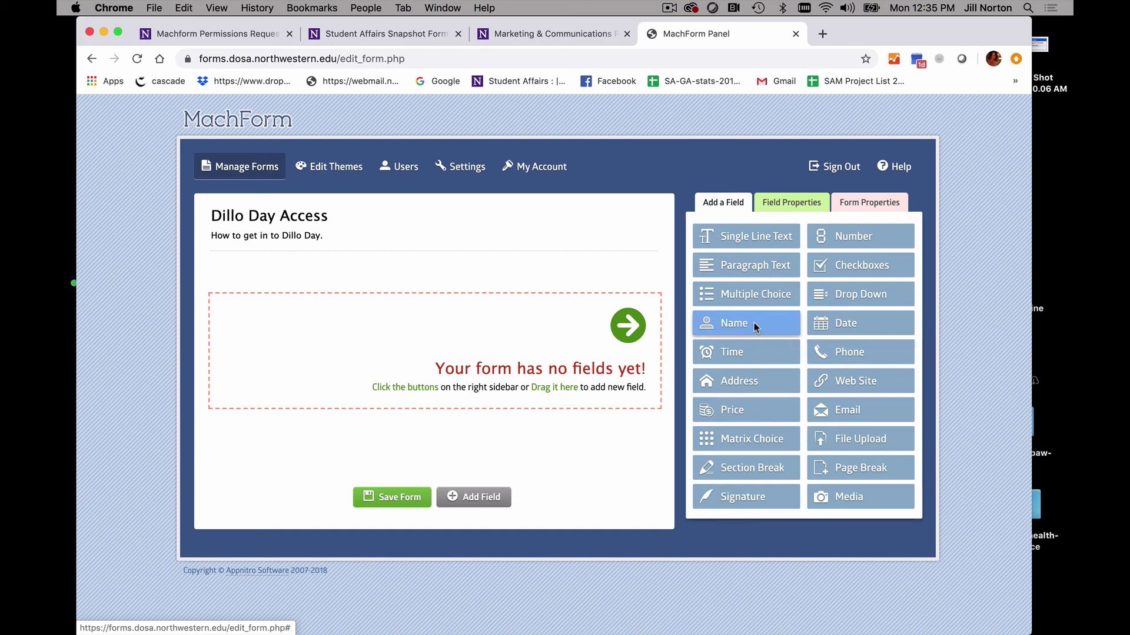
Add a Name field to the empty form, label it "Student Name" and make it required.
drag(754, 323, 494, 277)
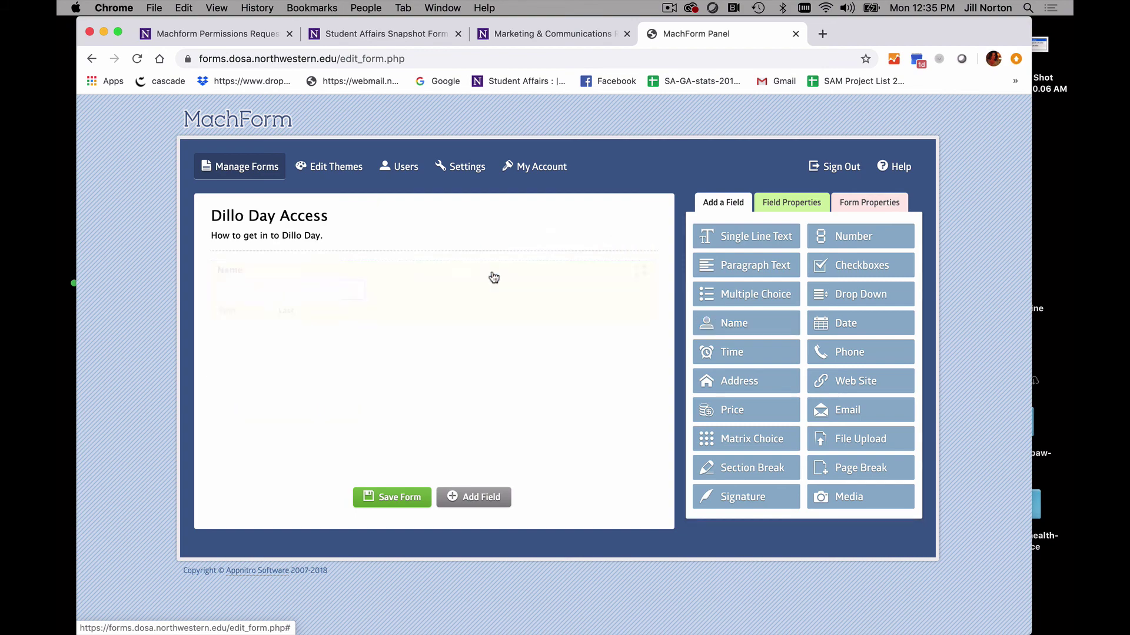
click(479, 285)
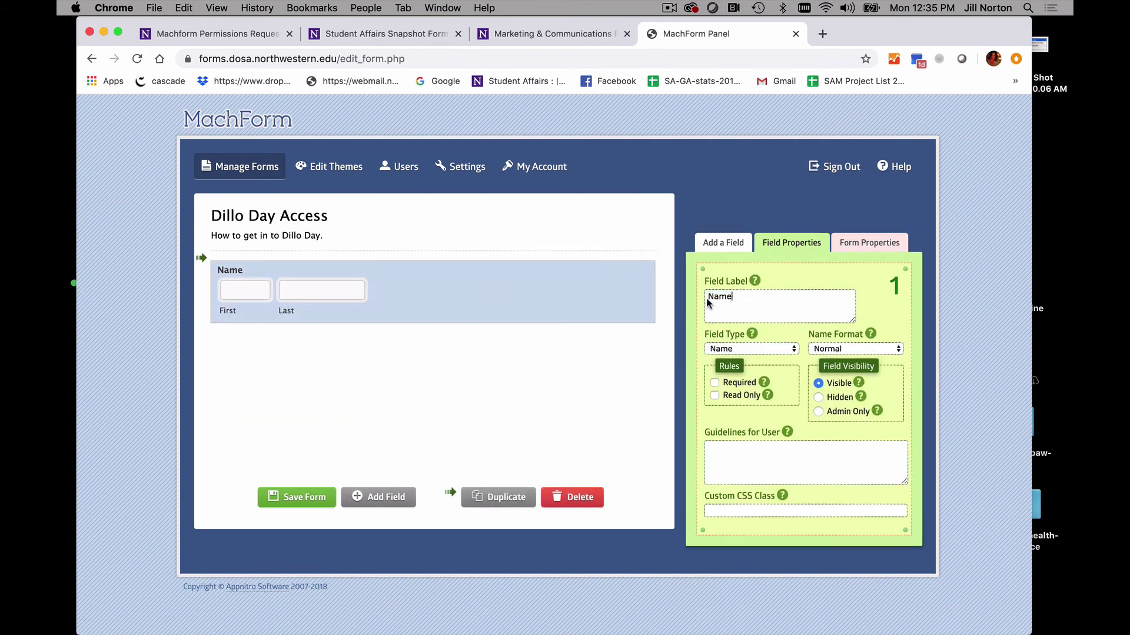
text(Student)
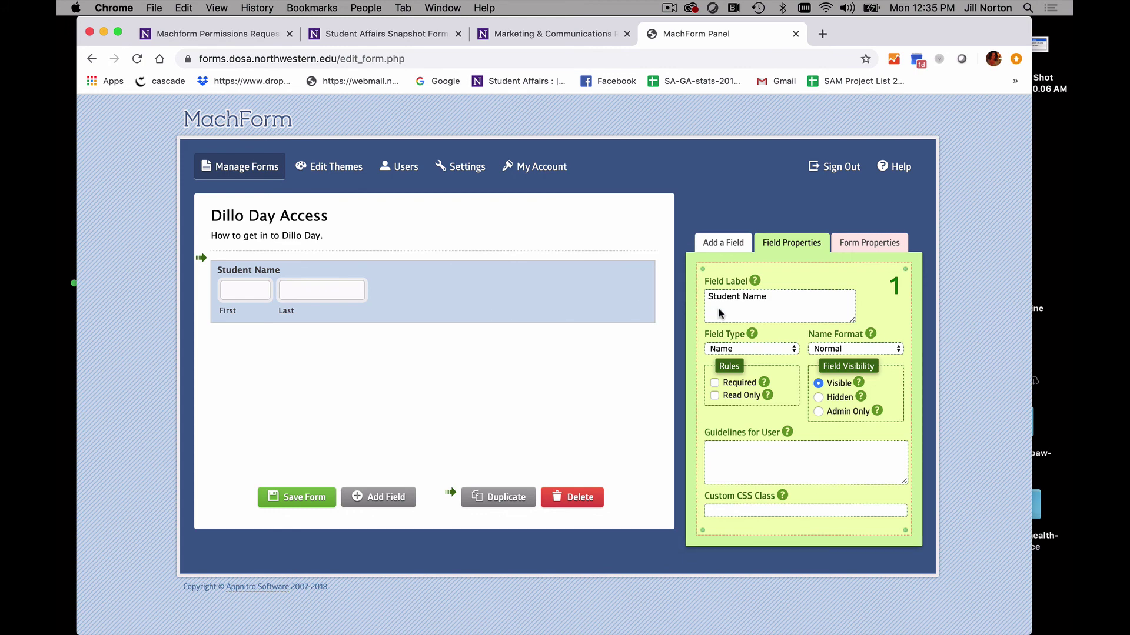
click(714, 383)
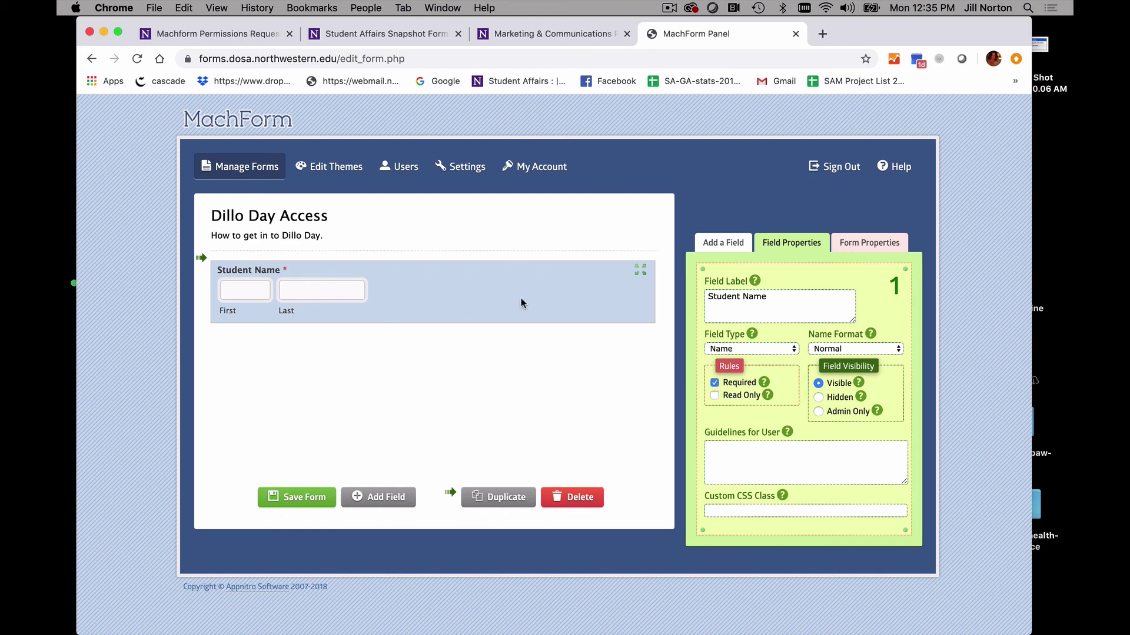
Enter "User must be a student" as the user guidelines for the Student Name field.
click(746, 453)
text(User mu)
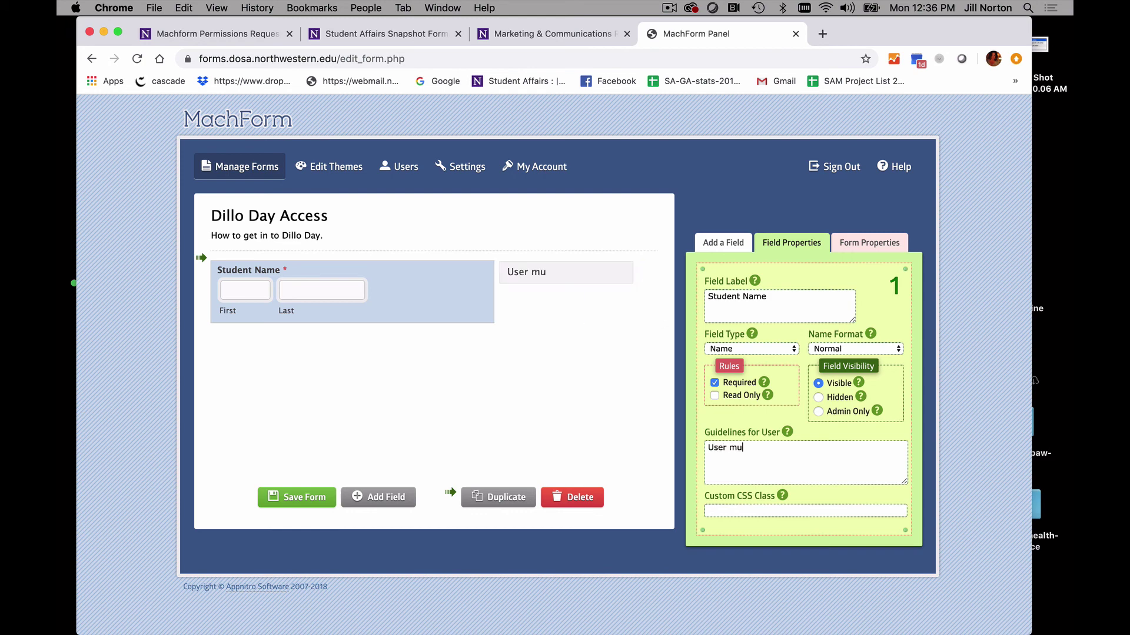
text(st be a student)
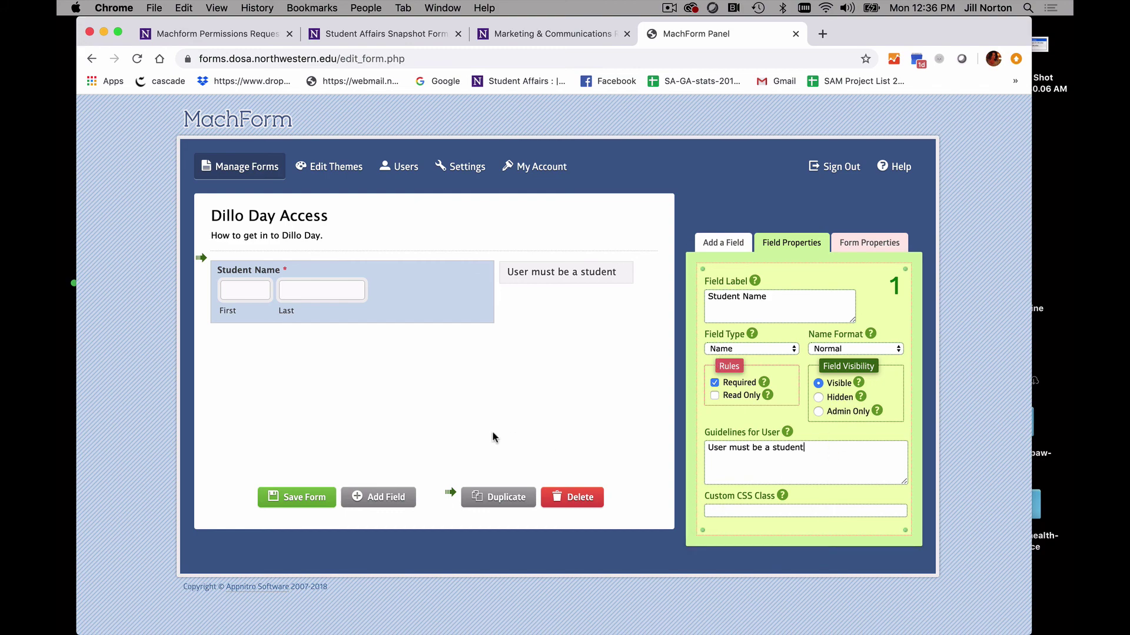
Add an Email field below Student Name, label it "Northwestern Email" and make it required.
click(718, 240)
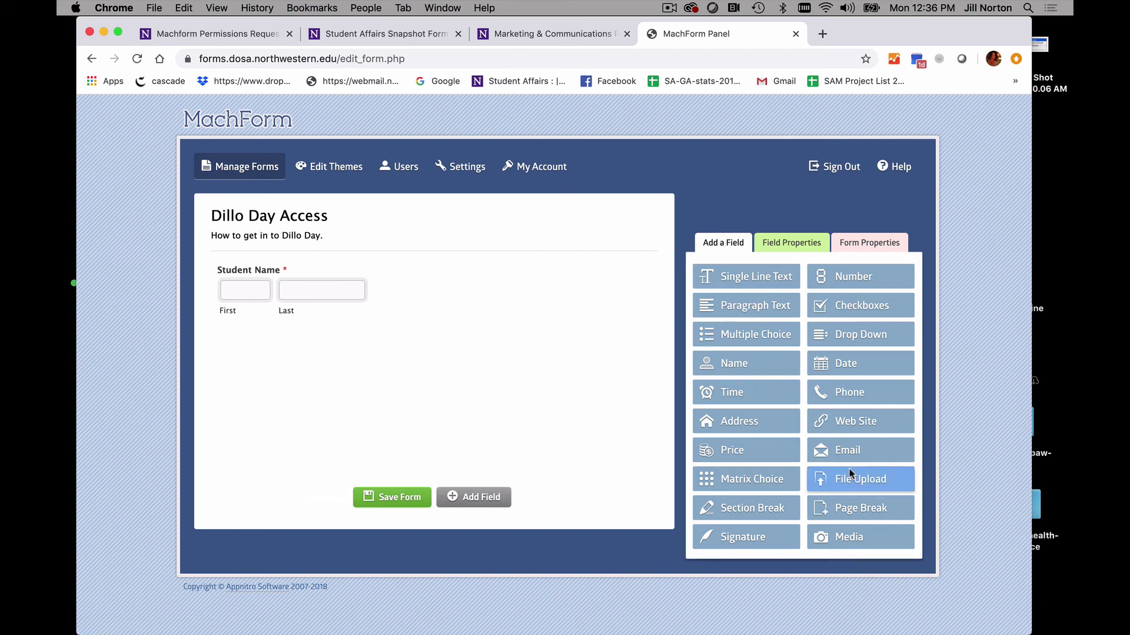
drag(839, 442, 436, 349)
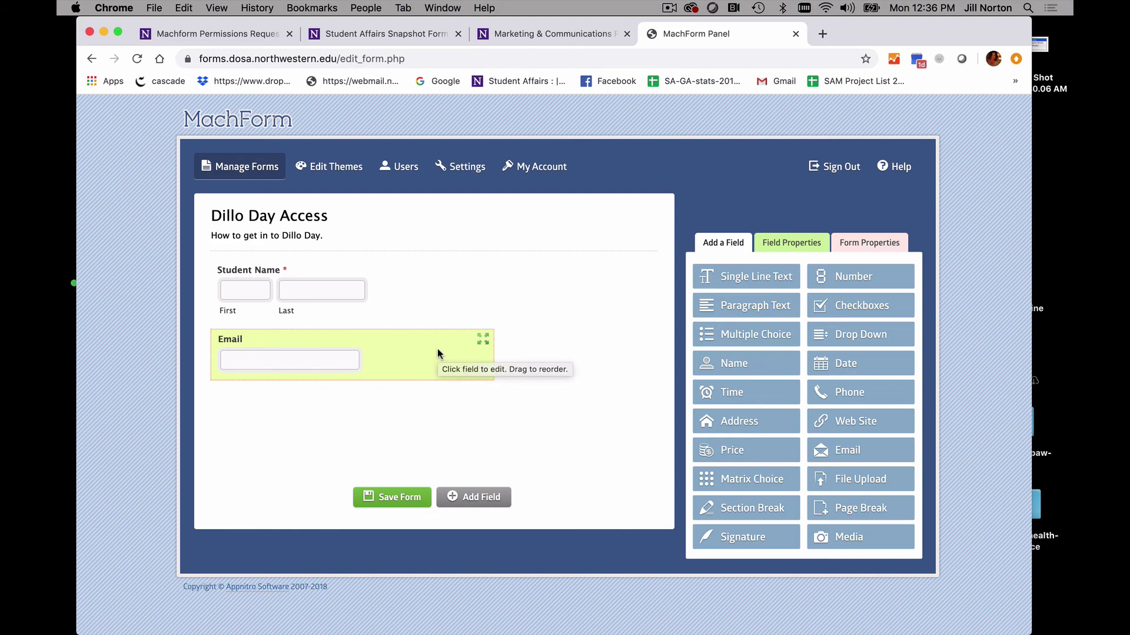
click(425, 354)
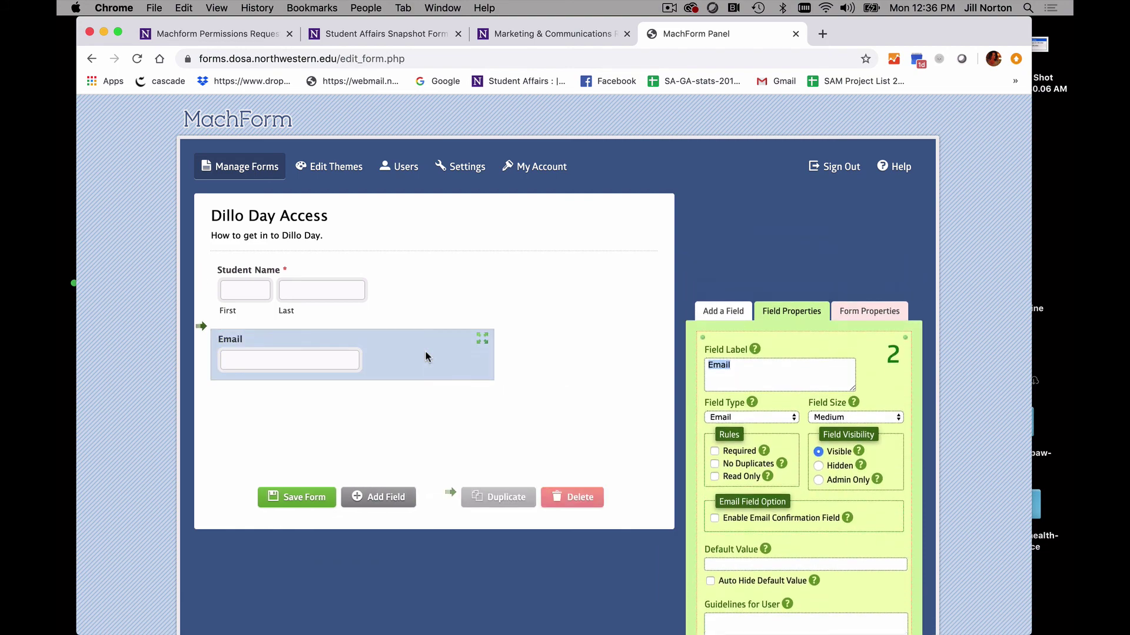
click(710, 366)
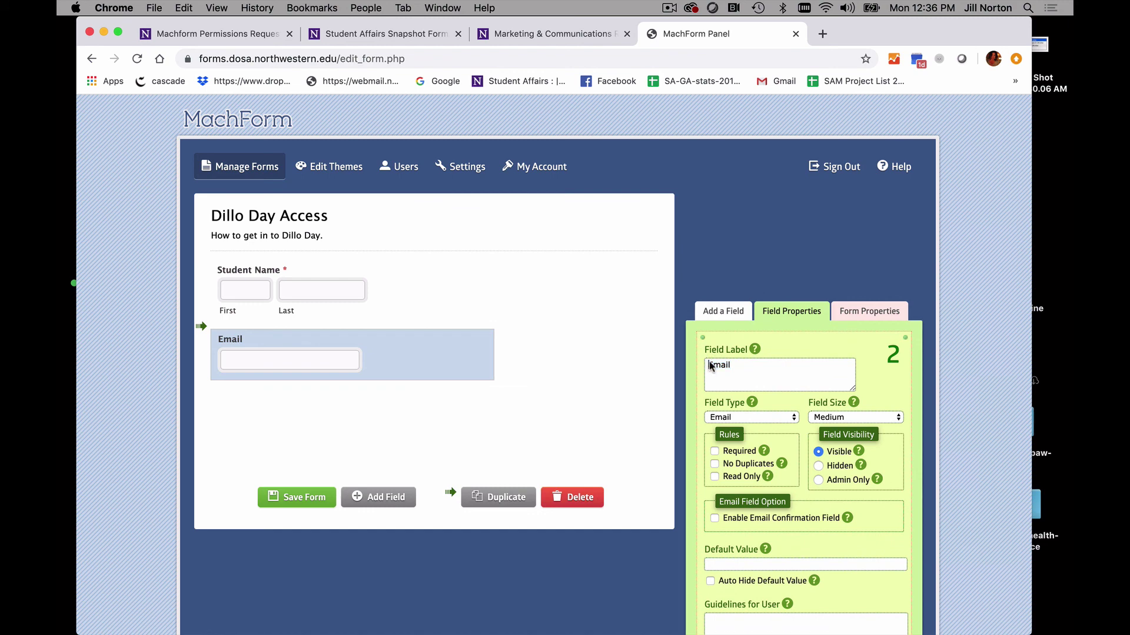
text(Northweste)
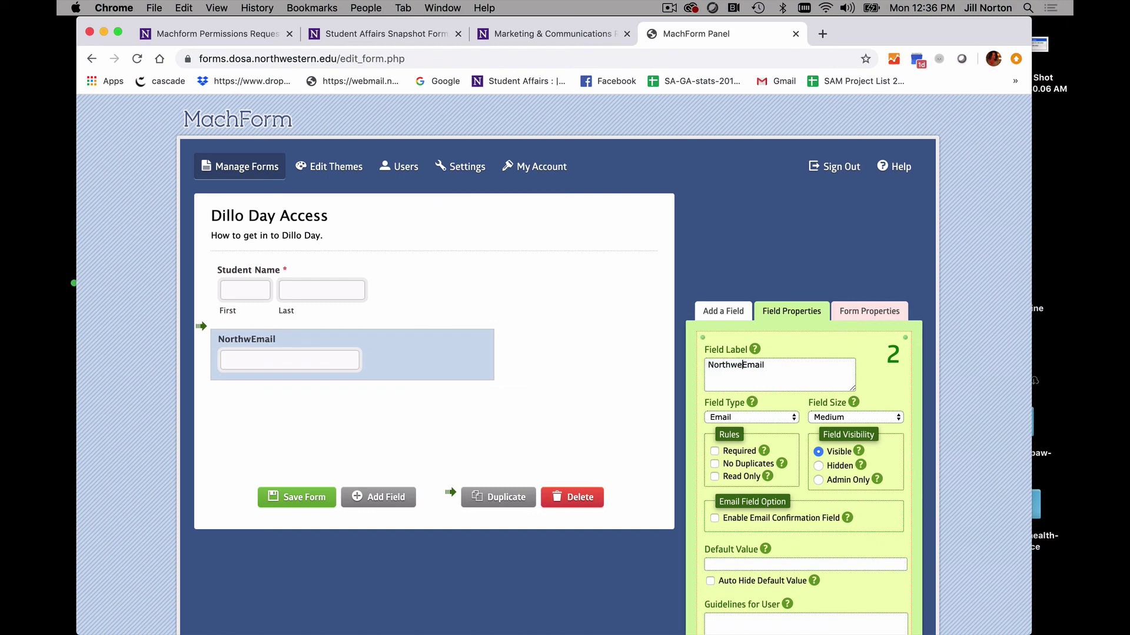
text(rn)
click(714, 451)
Enter "Please use Northwestern Email only" as the user guidelines for the Northwestern Email field.
scroll(737, 453, down, 2)
scroll(738, 454, down, 2)
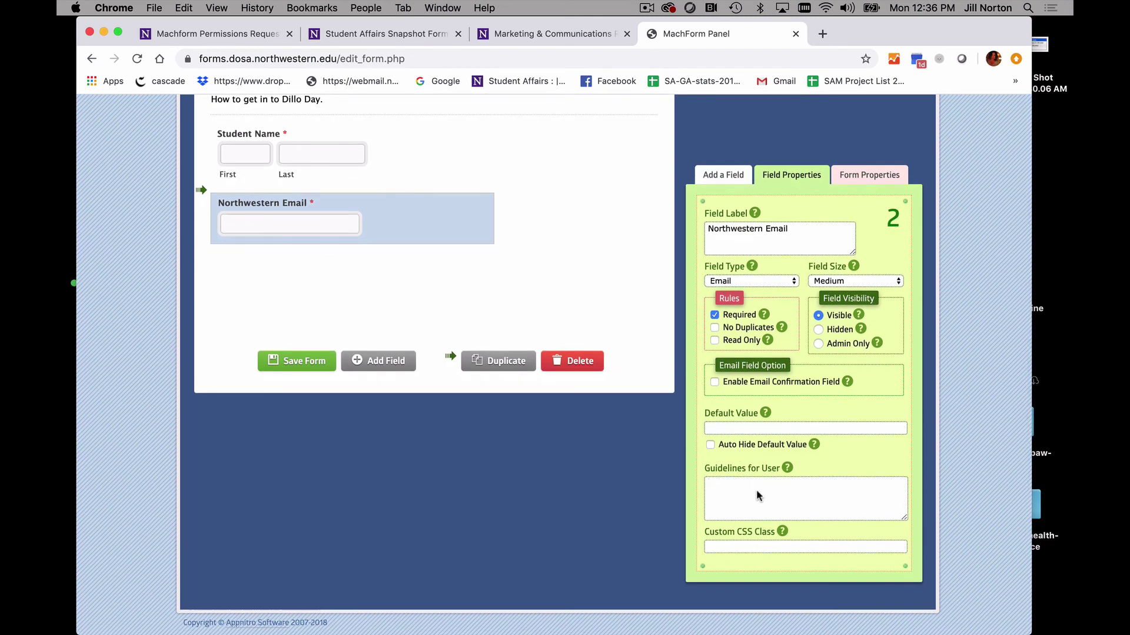
click(758, 496)
text(Please use )
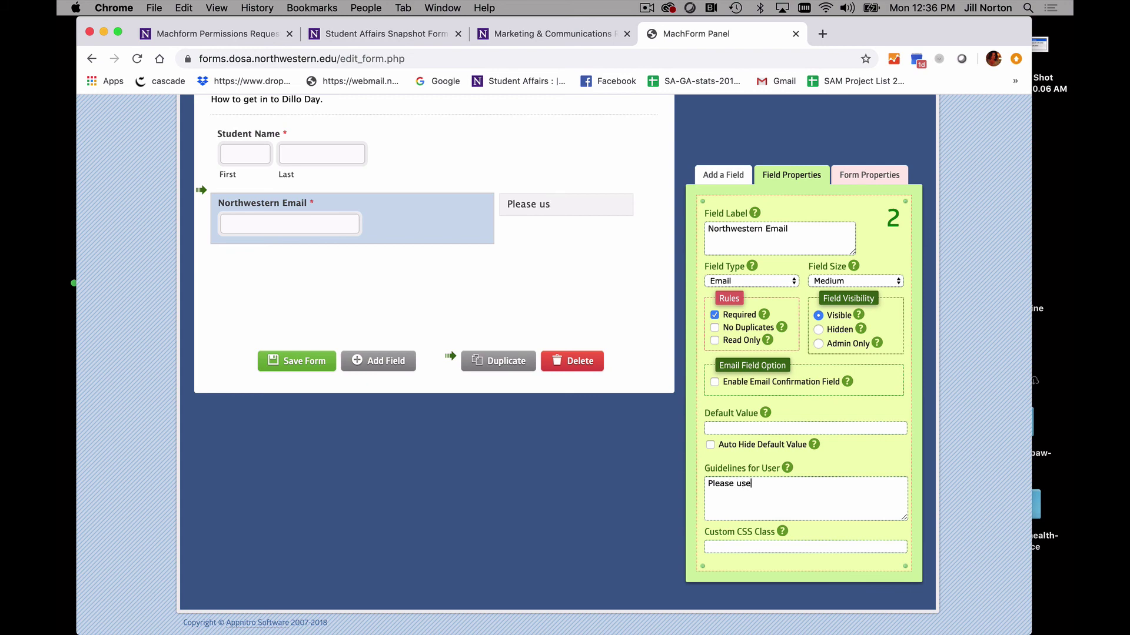
text(Northwestern Em)
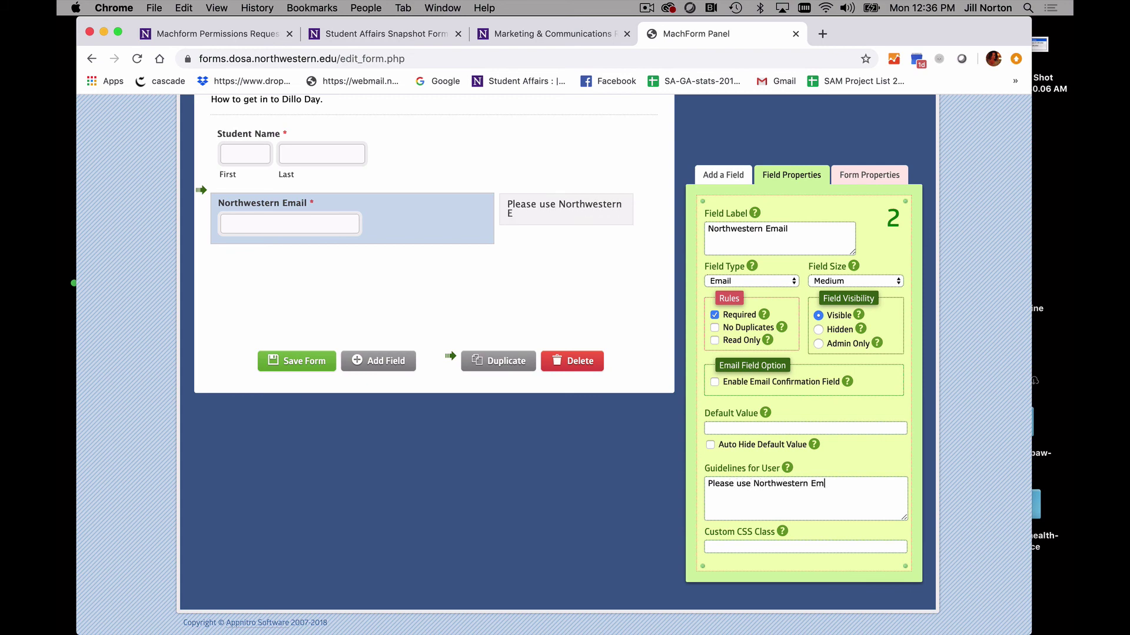
text(ail only)
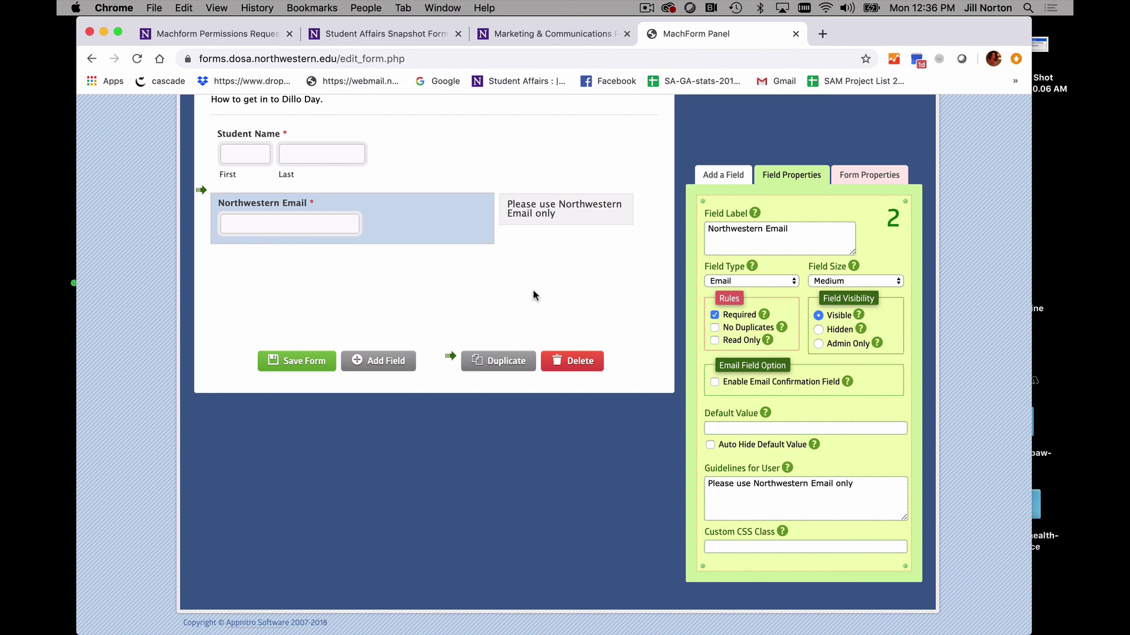
Review the available field types, including Section Break, and view the Student Affairs Snapshot Form page as an example.
click(731, 175)
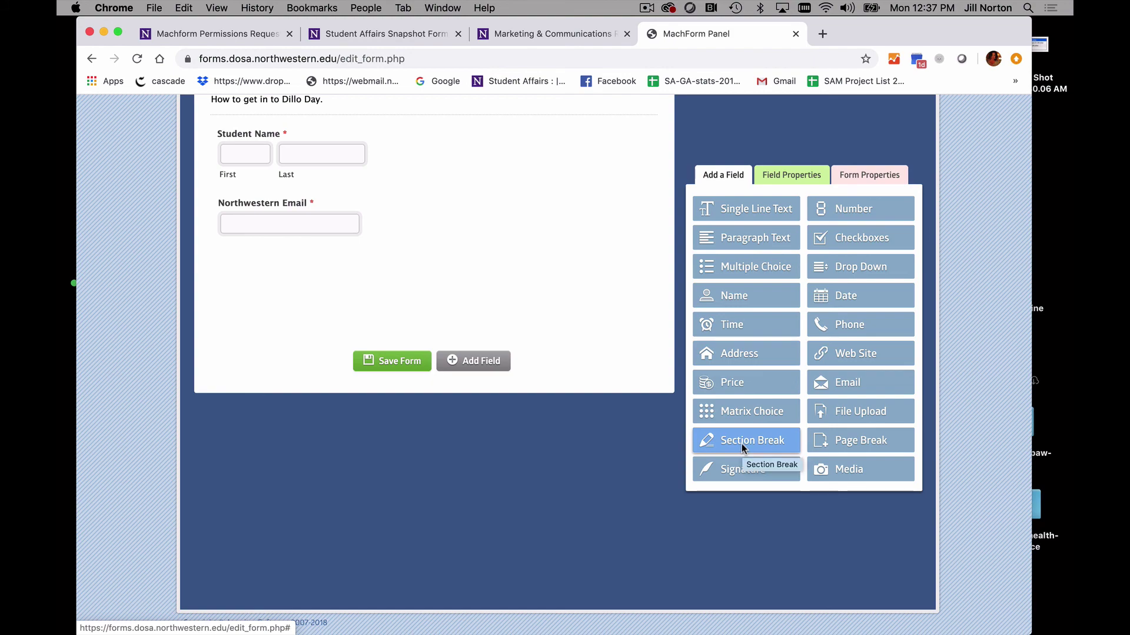
click(409, 34)
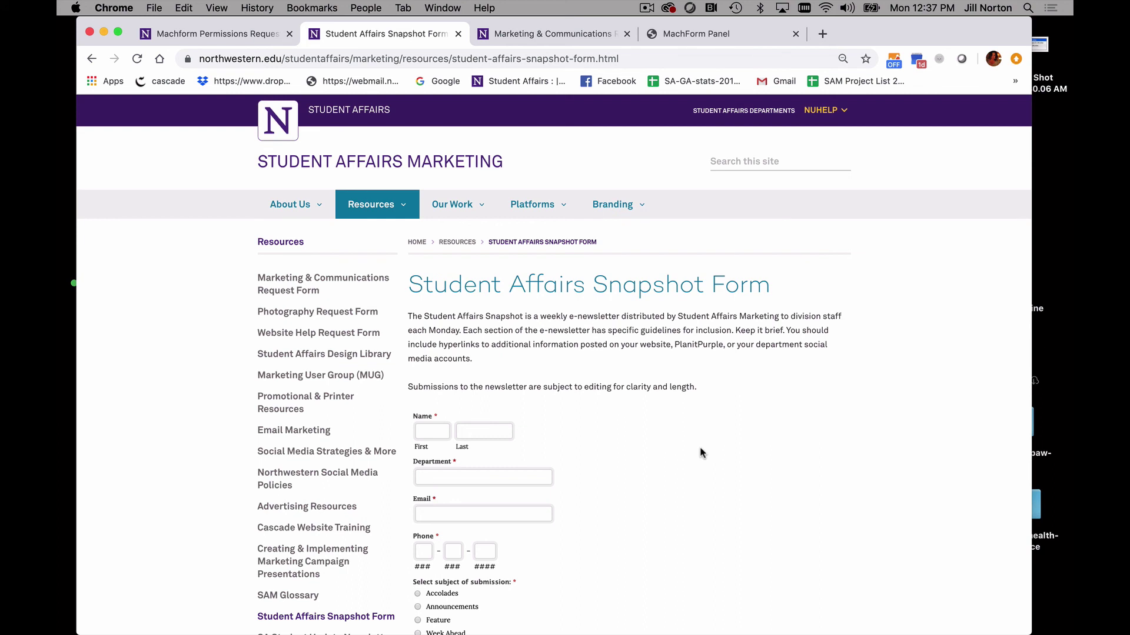
Look through the Student Affairs Snapshot Form page, examining how section breaks divide its submission fields into topics.
scroll(700, 452, down, 1)
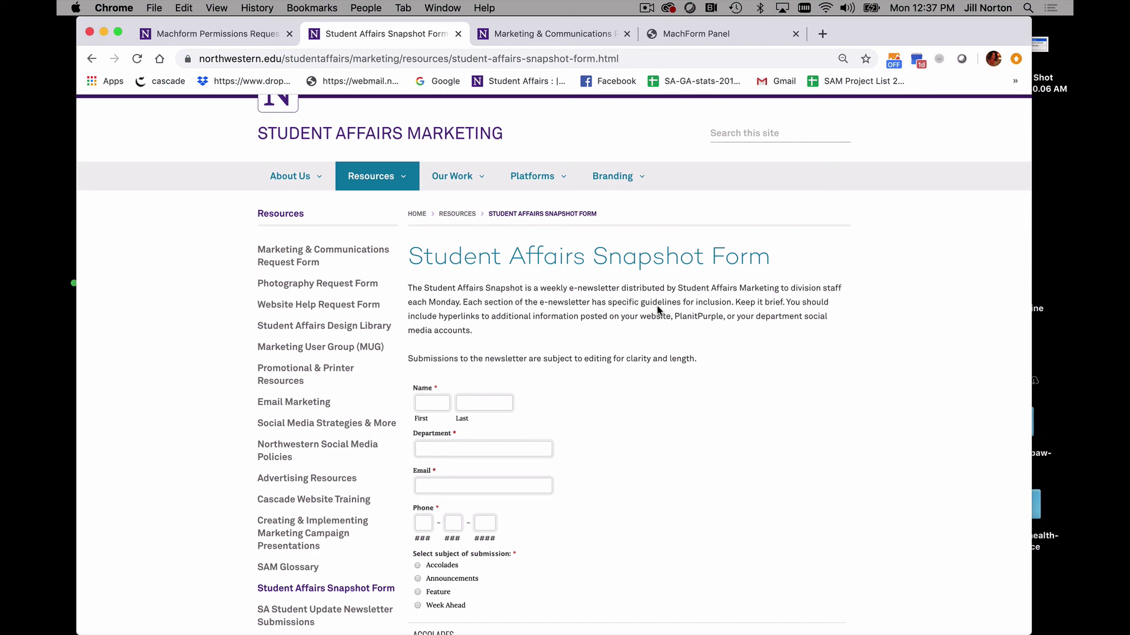
scroll(725, 513, down, 4)
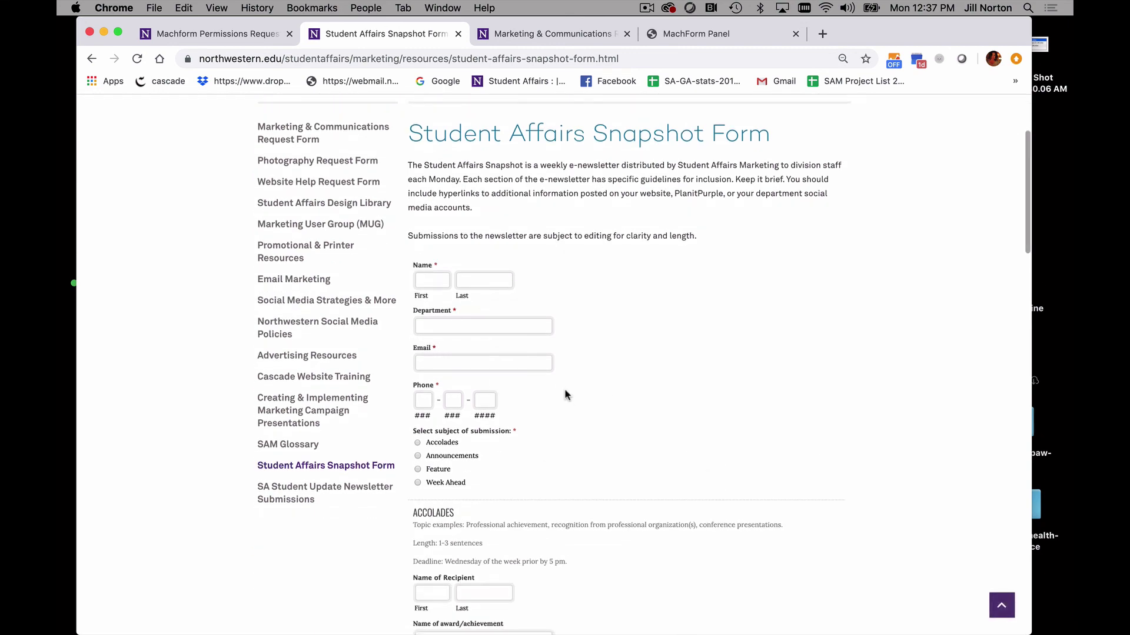
scroll(640, 399, down, 8)
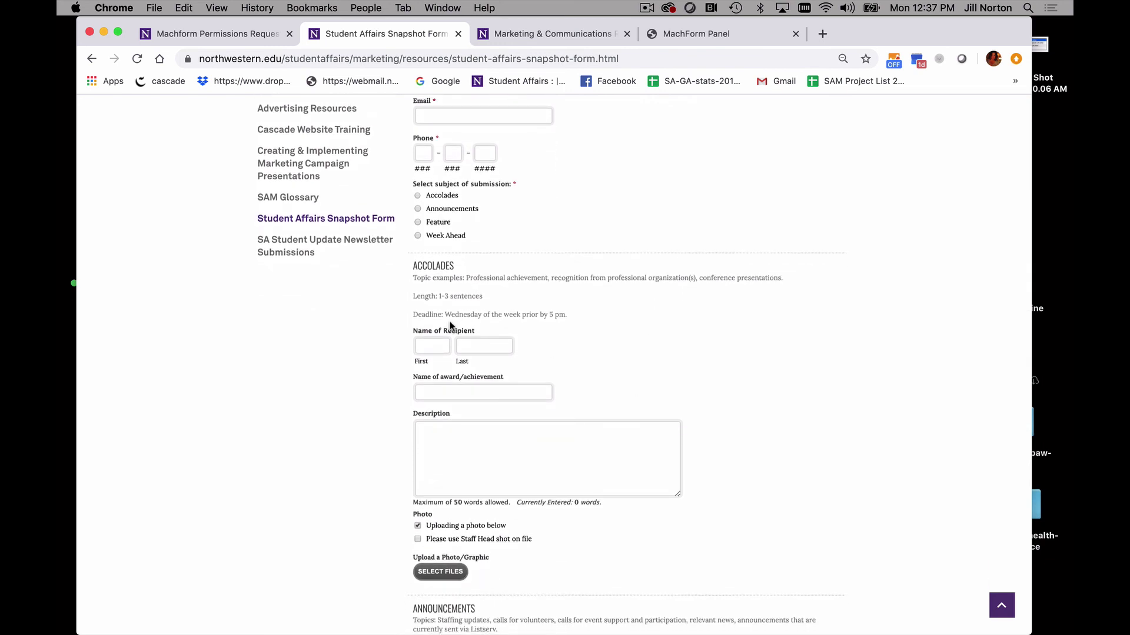
scroll(451, 323, down, 5)
scroll(472, 541, down, 14)
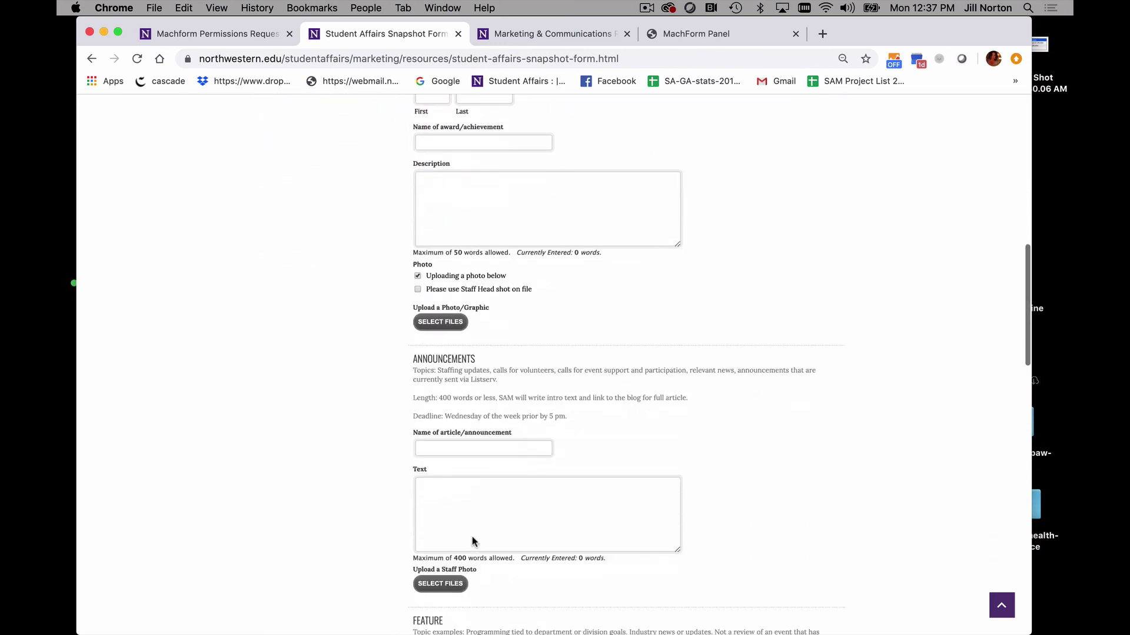
scroll(472, 537, down, 7)
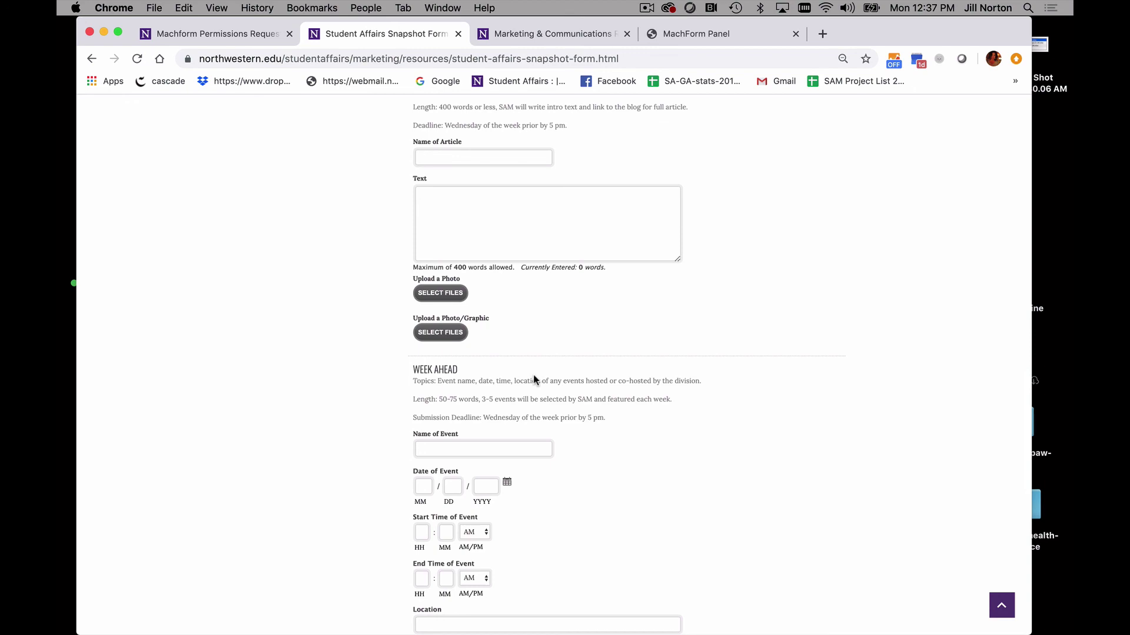
scroll(534, 375, up, 20)
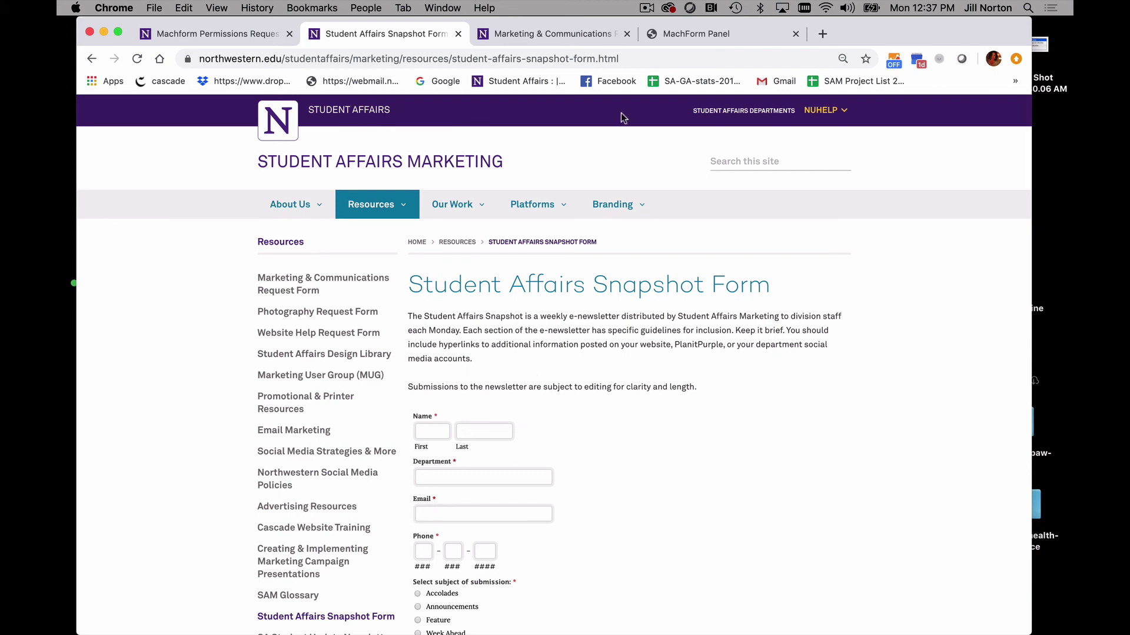
Return to the MachForm editor, try out a Section Break below the Northwestern Email field and delete it.
click(688, 35)
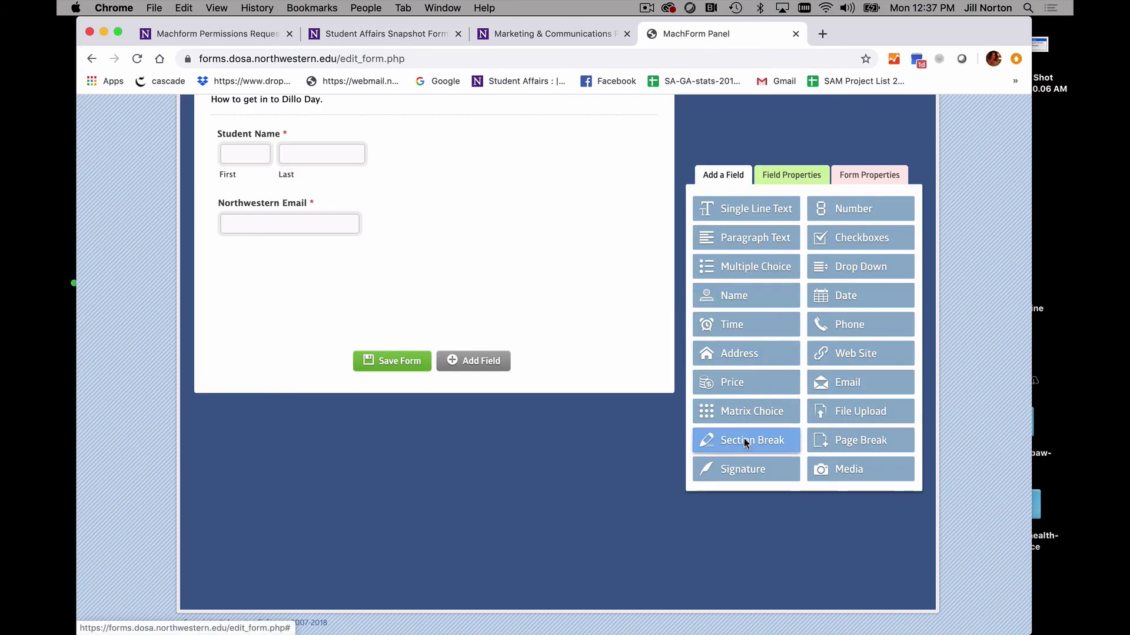
drag(744, 439, 442, 288)
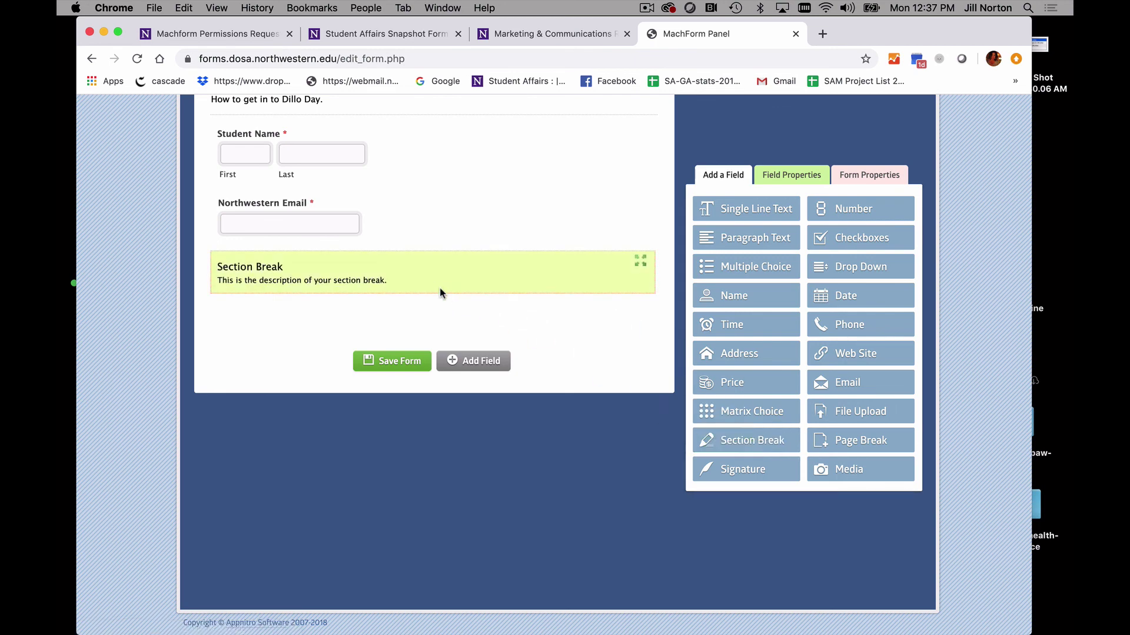
click(429, 281)
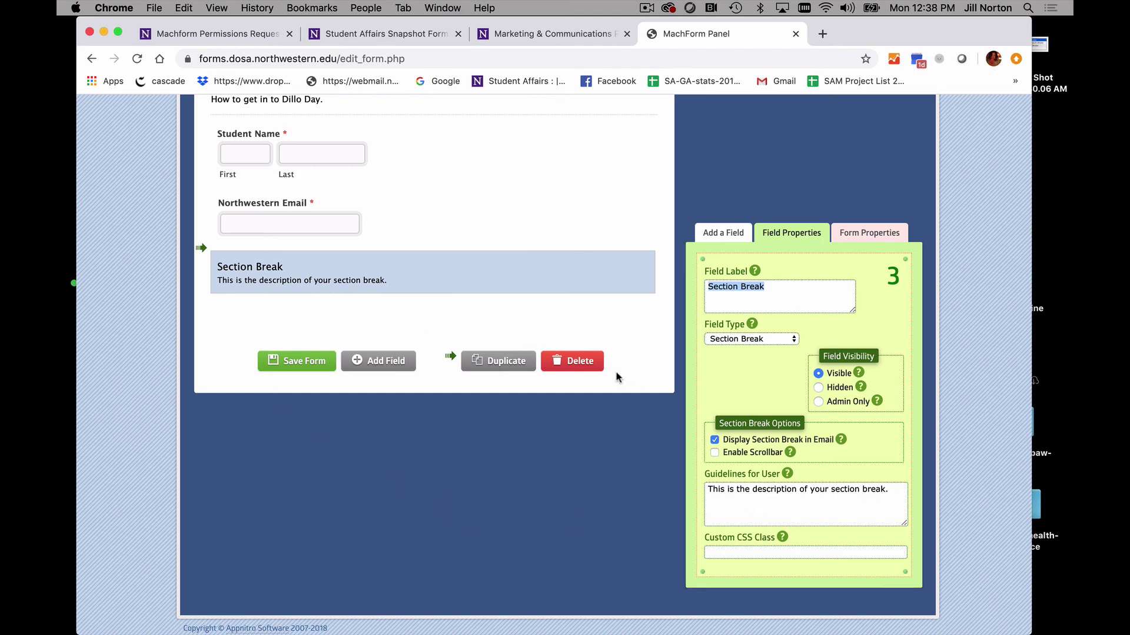
click(571, 362)
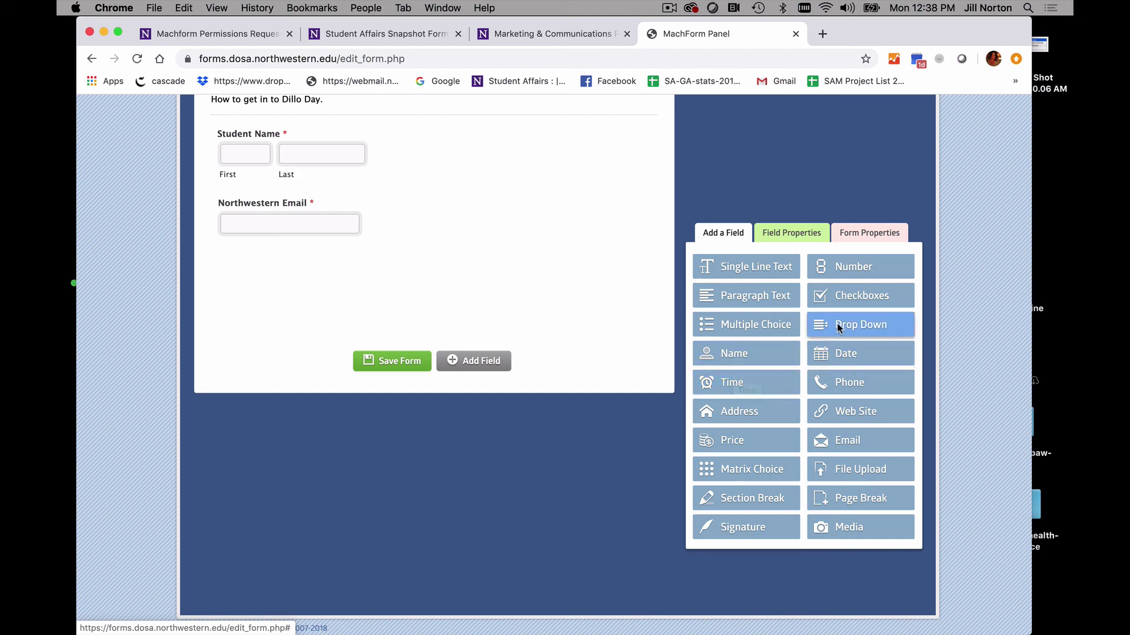
Add a Drop Down field below Northwestern Email and label it "Date of event".
drag(839, 324, 447, 281)
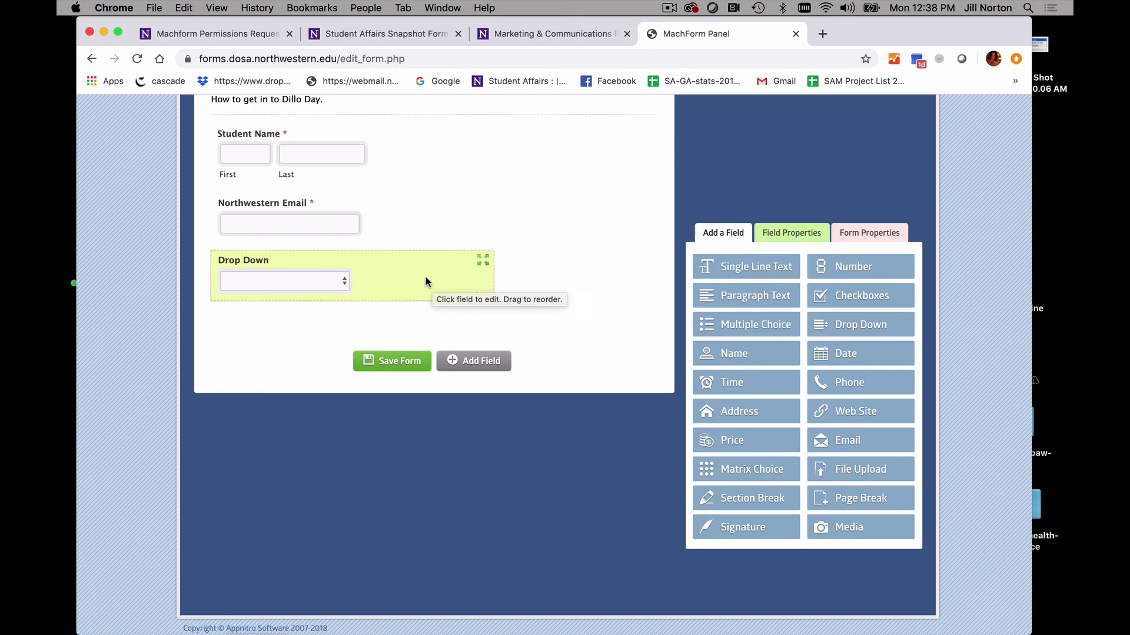
click(393, 273)
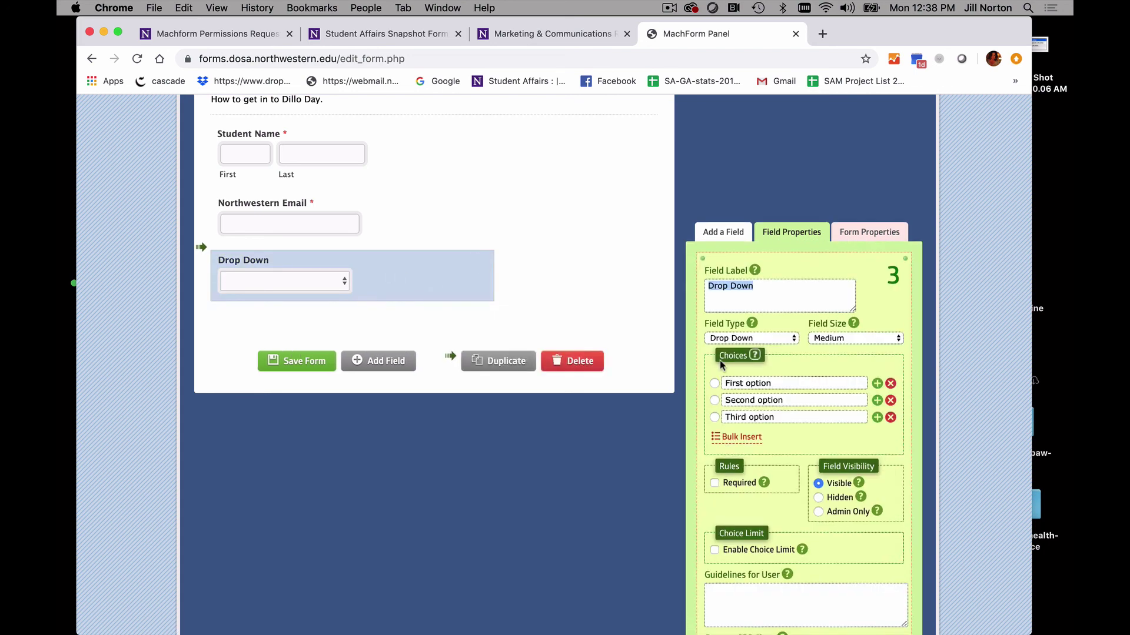
click(776, 389)
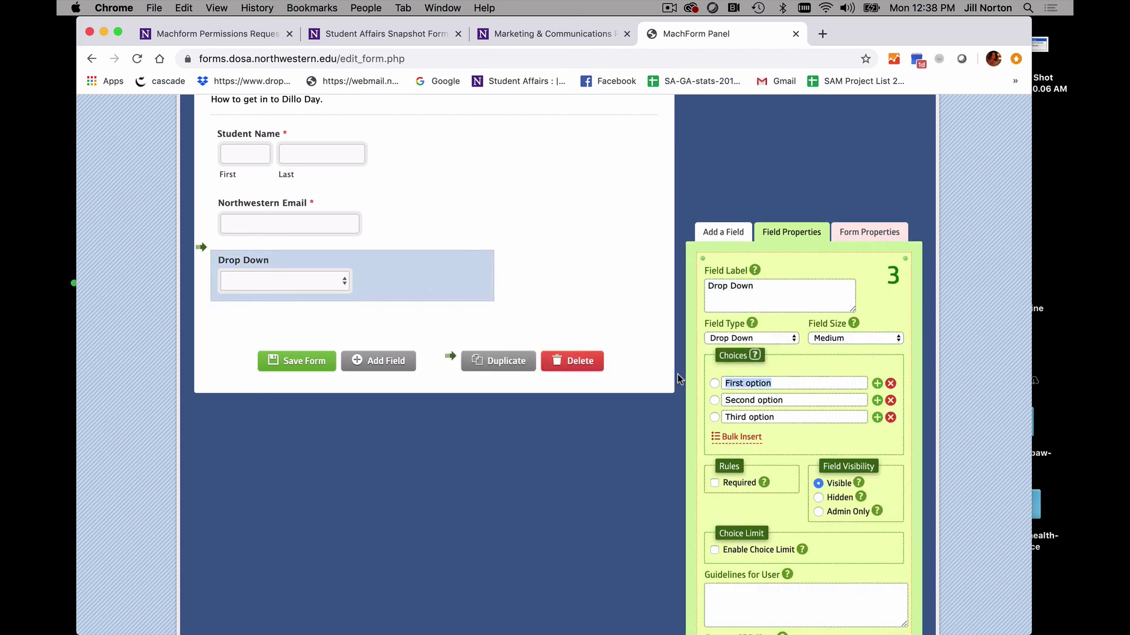
drag(759, 287, 655, 273)
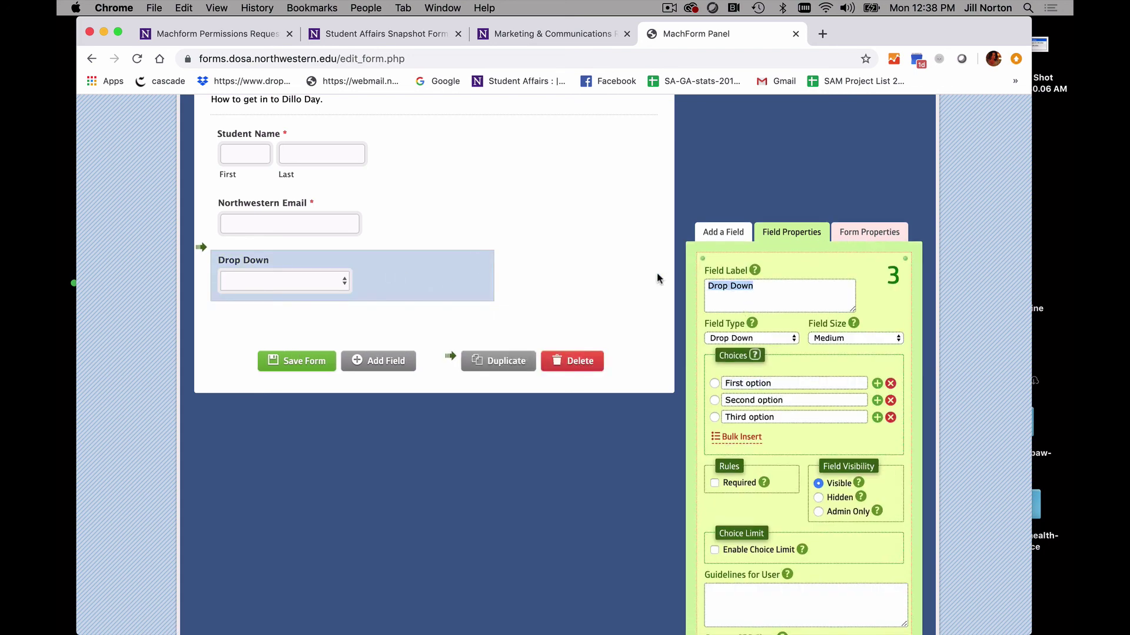
text(Date)
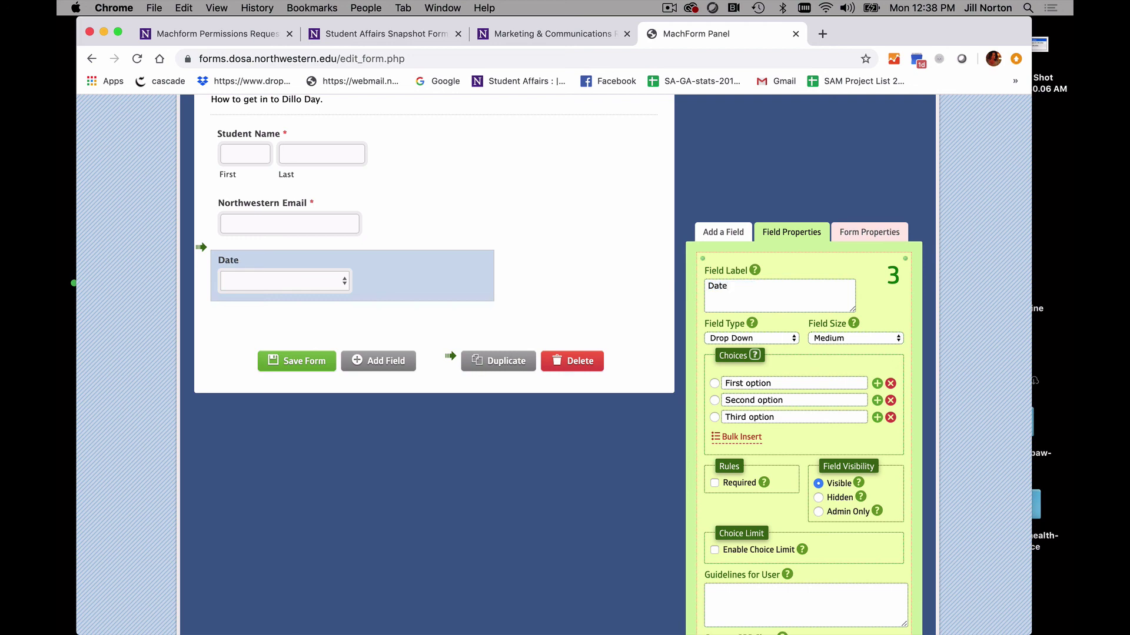
text( of event)
Set the three choices of the Date of event field to "June 1", "June 2" and "June 3".
drag(776, 383, 688, 367)
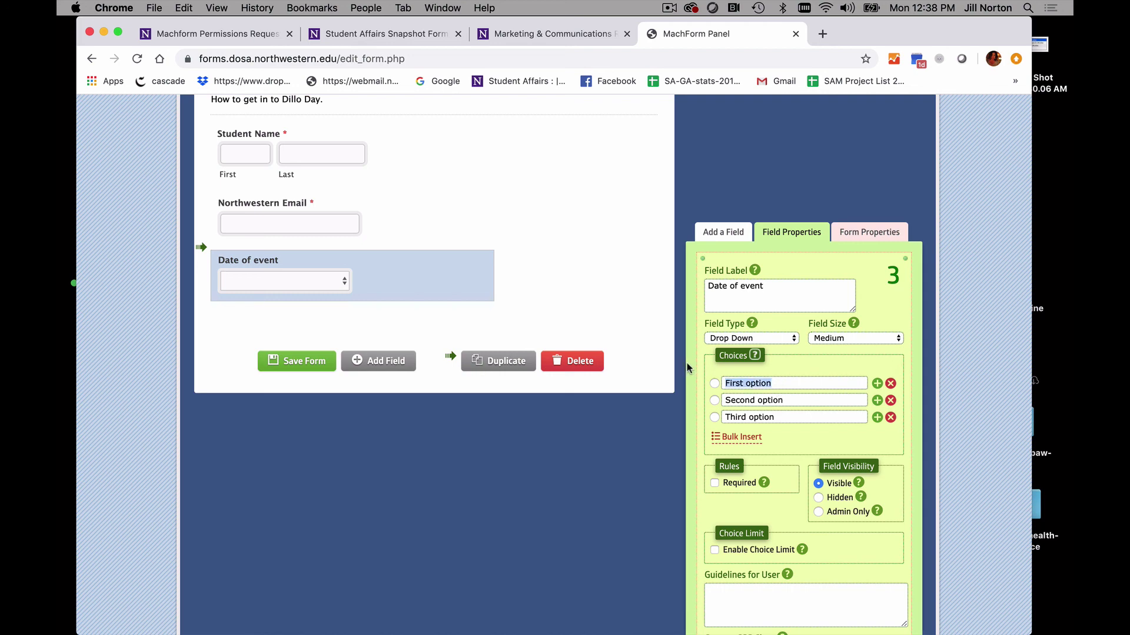
text(June 1)
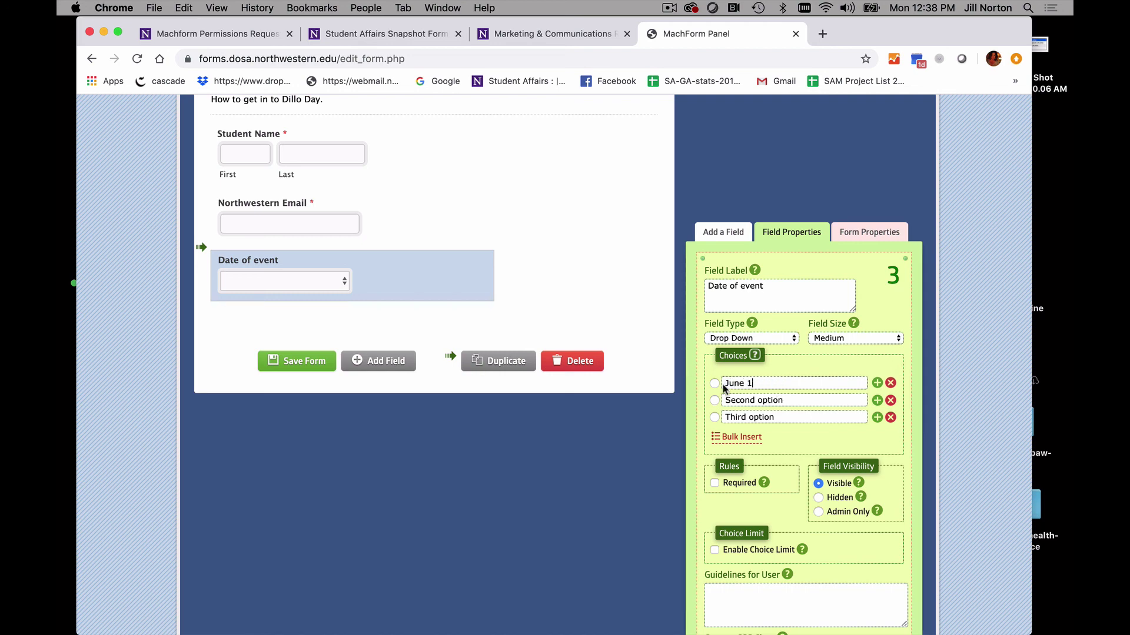
drag(794, 405, 712, 391)
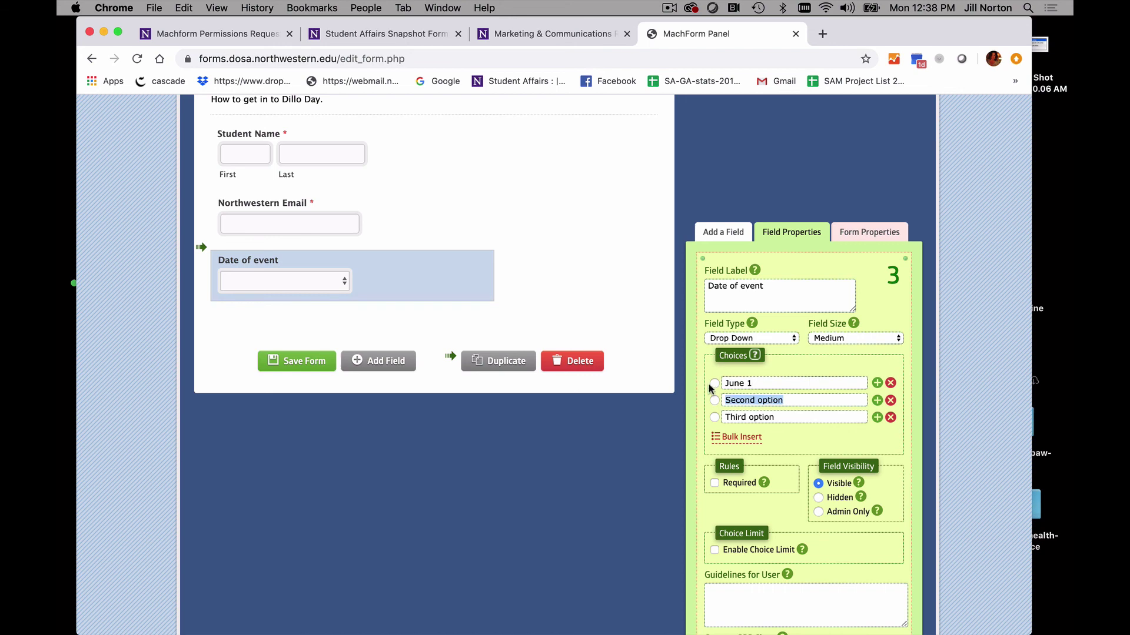
text(June 2)
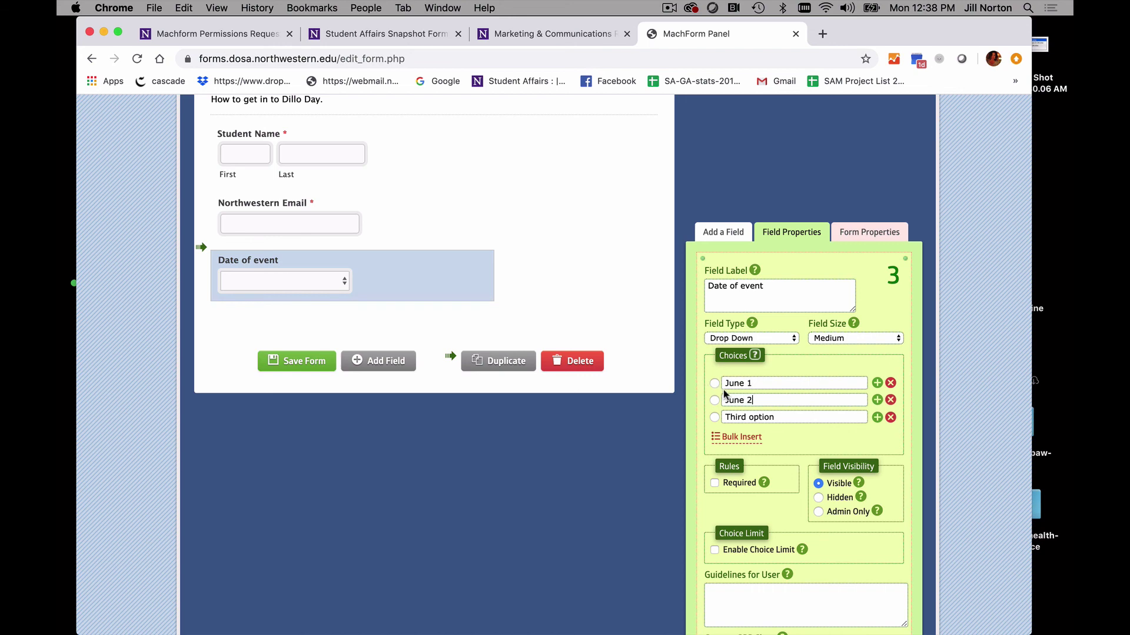
drag(783, 419, 695, 410)
text(June 3)
Remove the third choice from the Date of event field and make the field required.
click(890, 417)
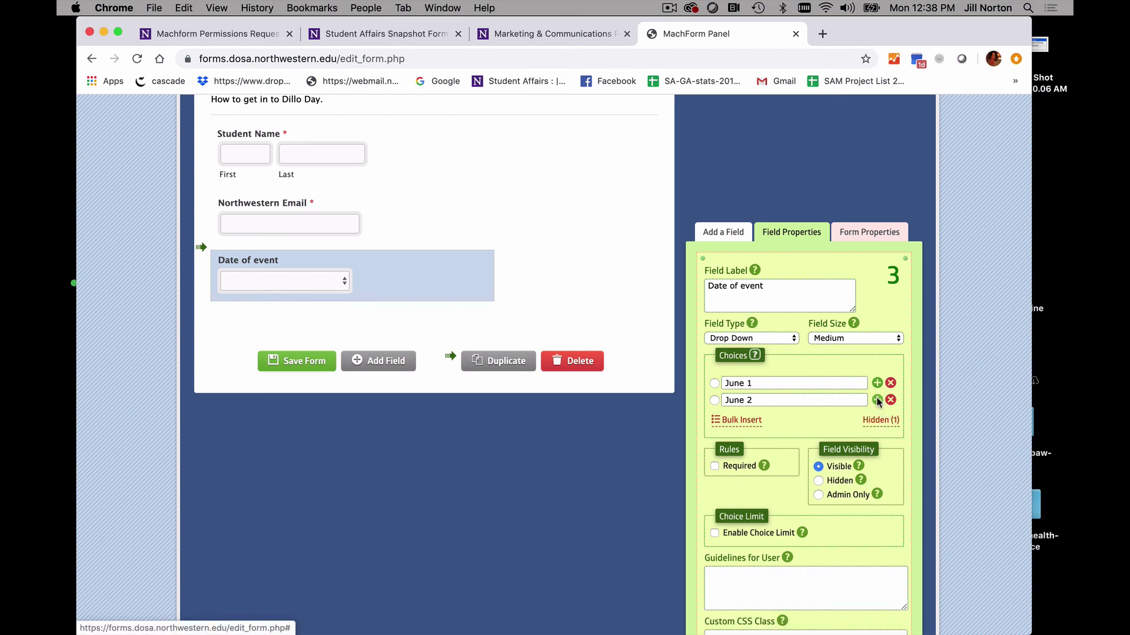
click(877, 400)
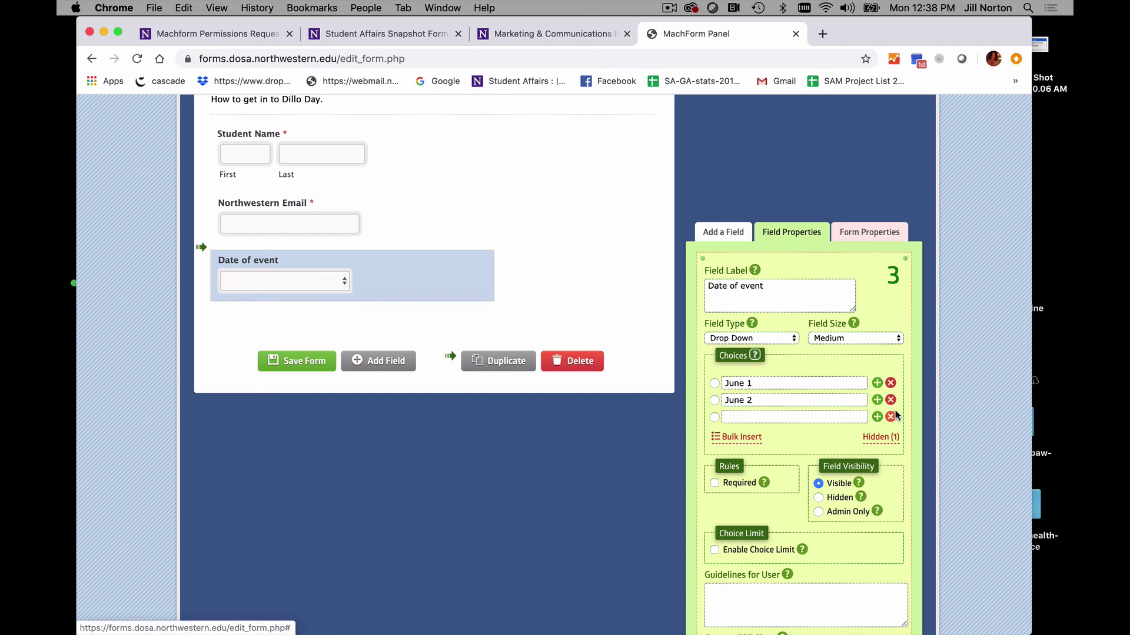
click(890, 418)
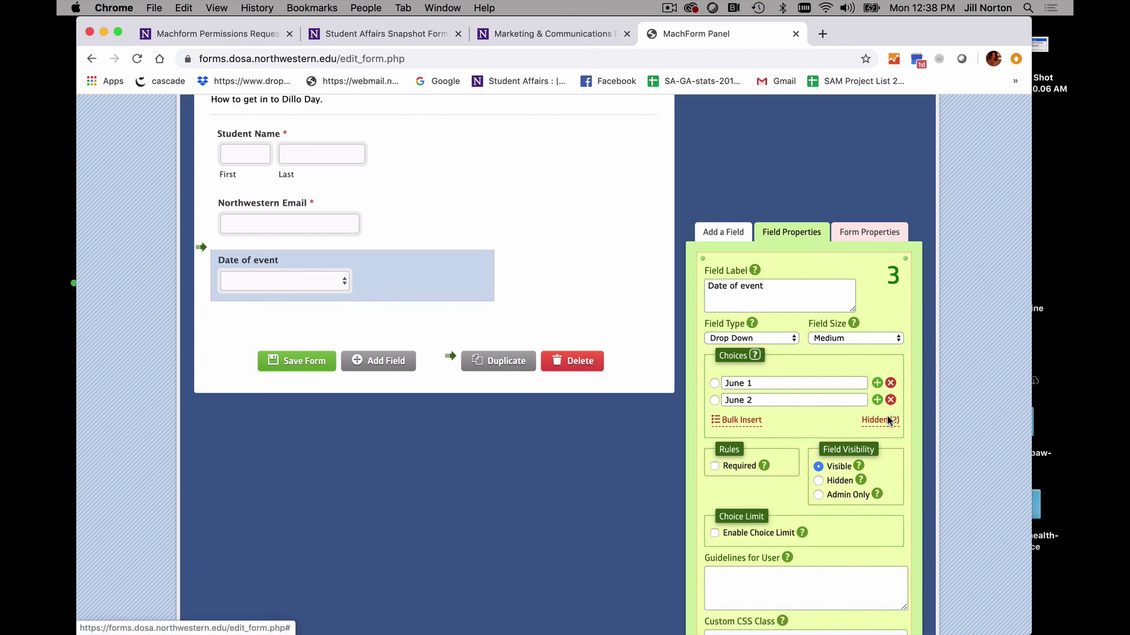
click(714, 467)
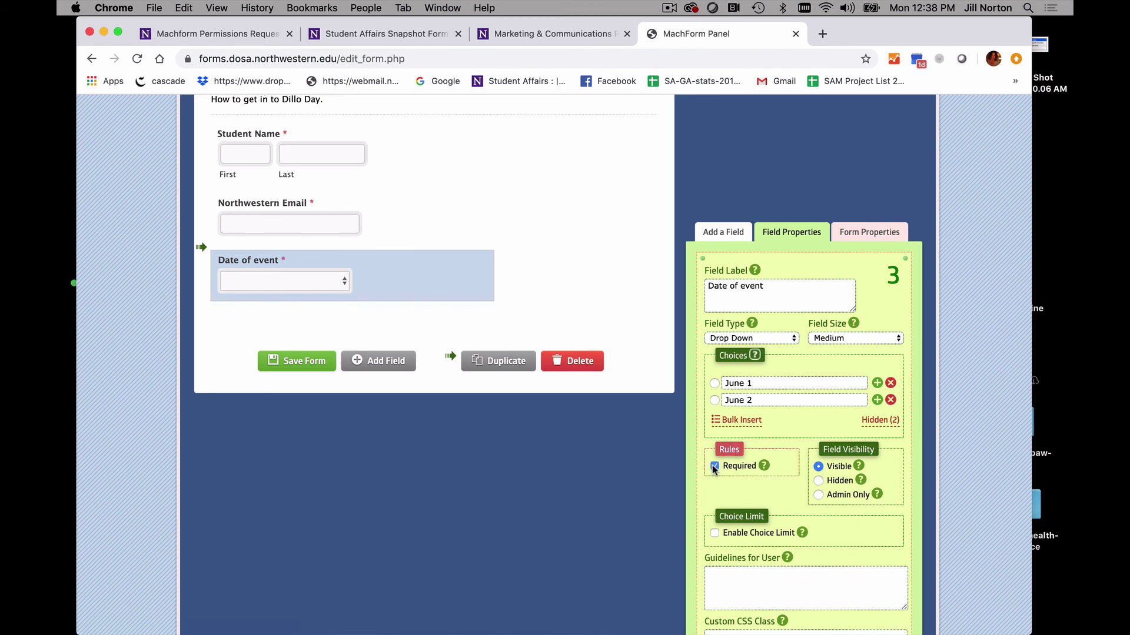
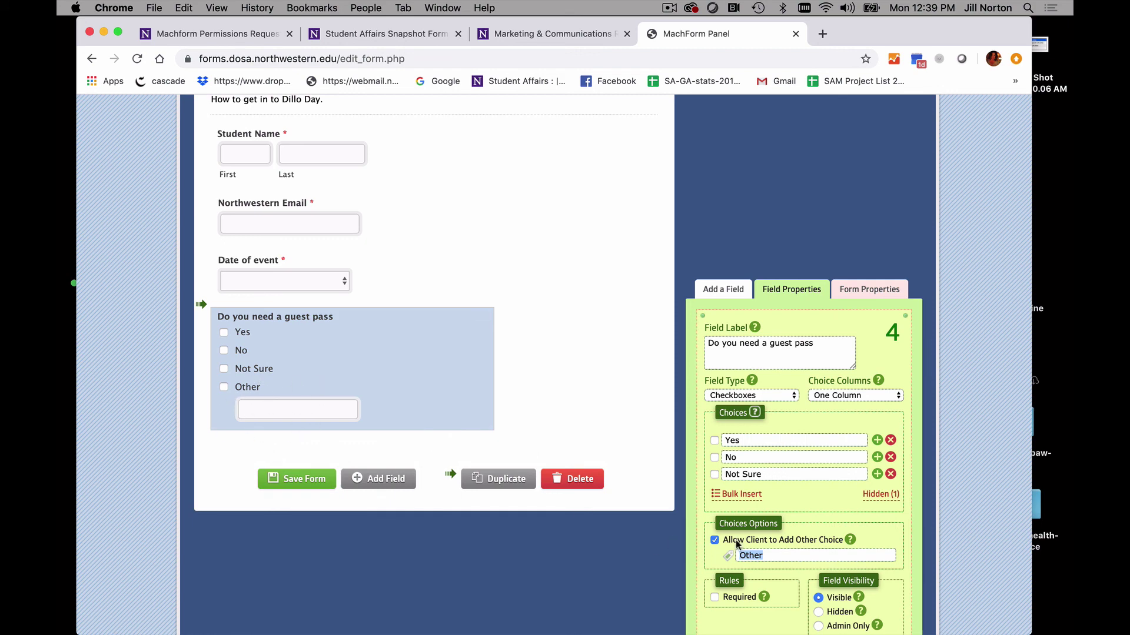
Add a File Upload field below the guest pass question and label it "Upload a Photo".
scroll(740, 543, down, 3)
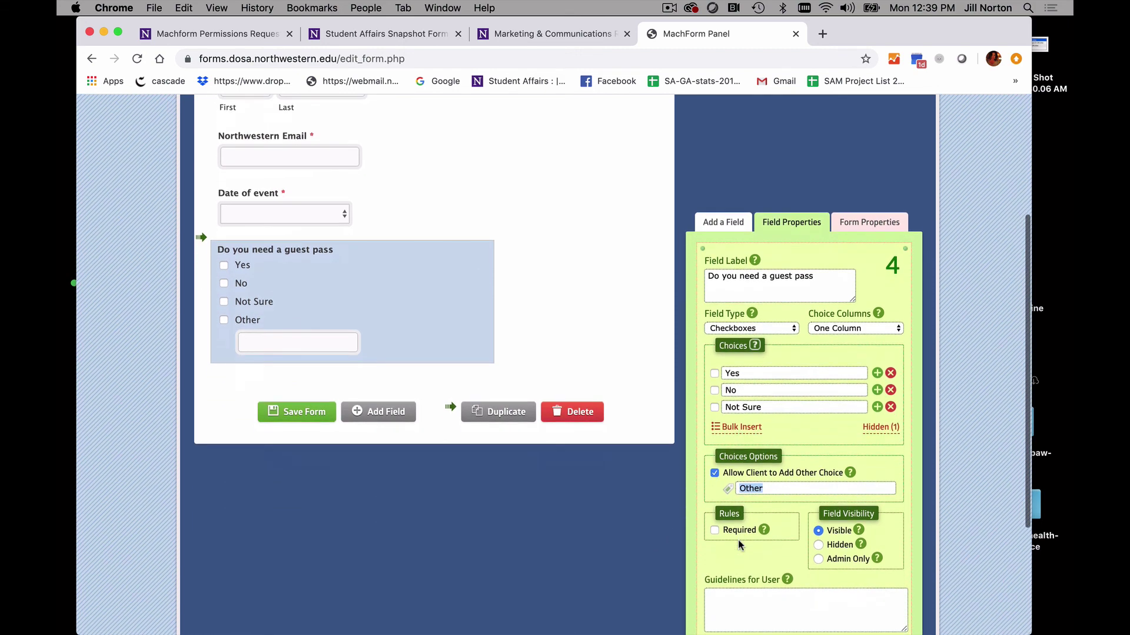
click(728, 221)
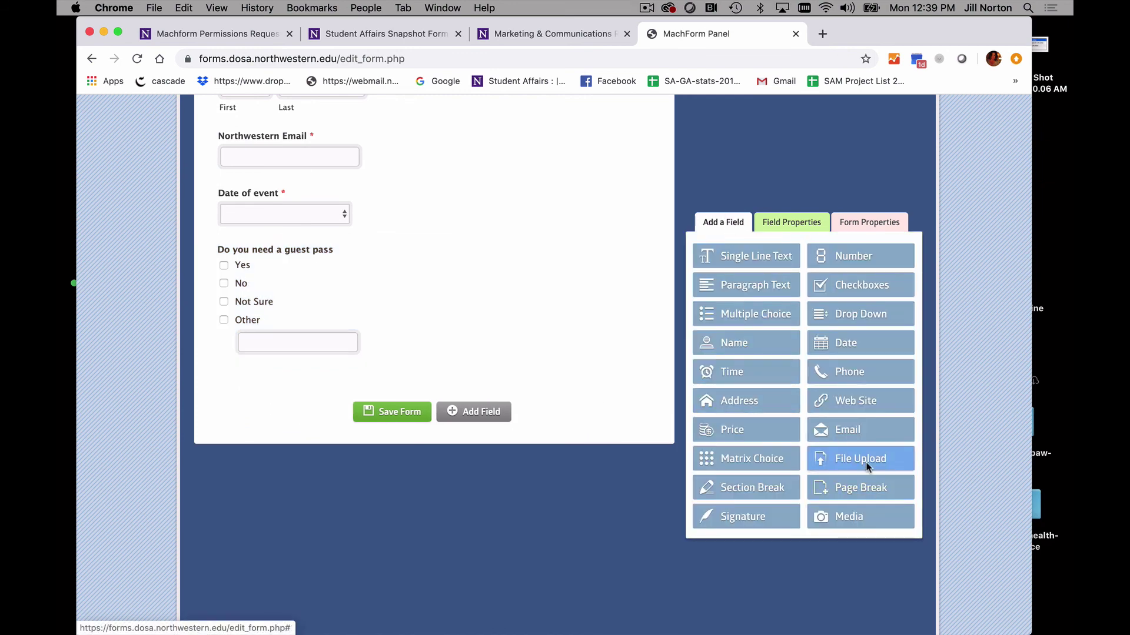
drag(863, 459, 444, 383)
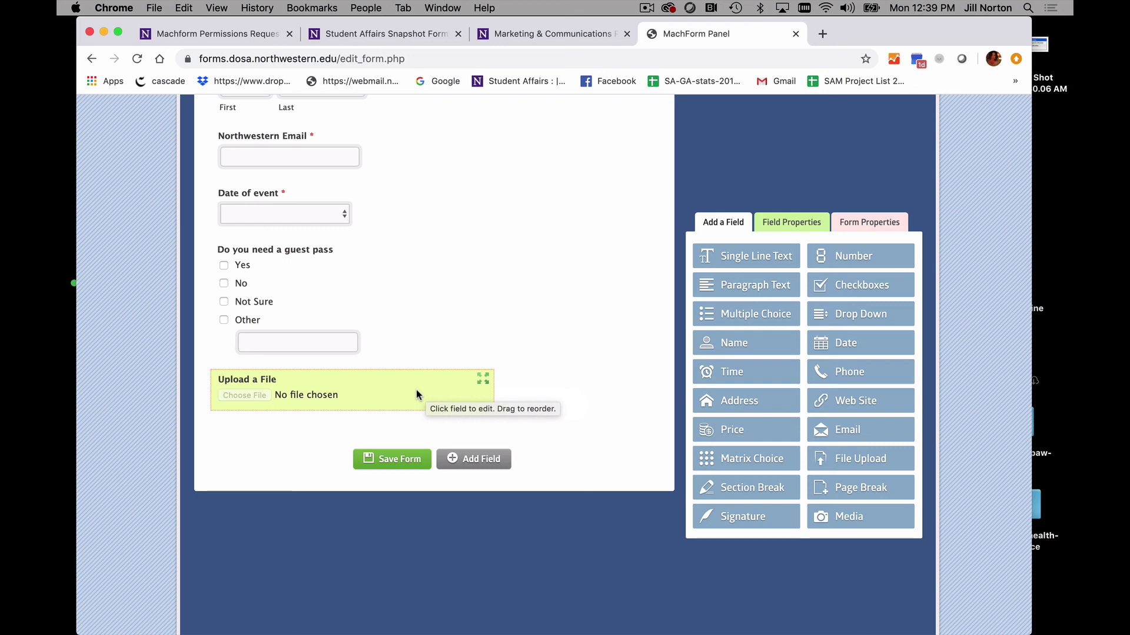
click(358, 382)
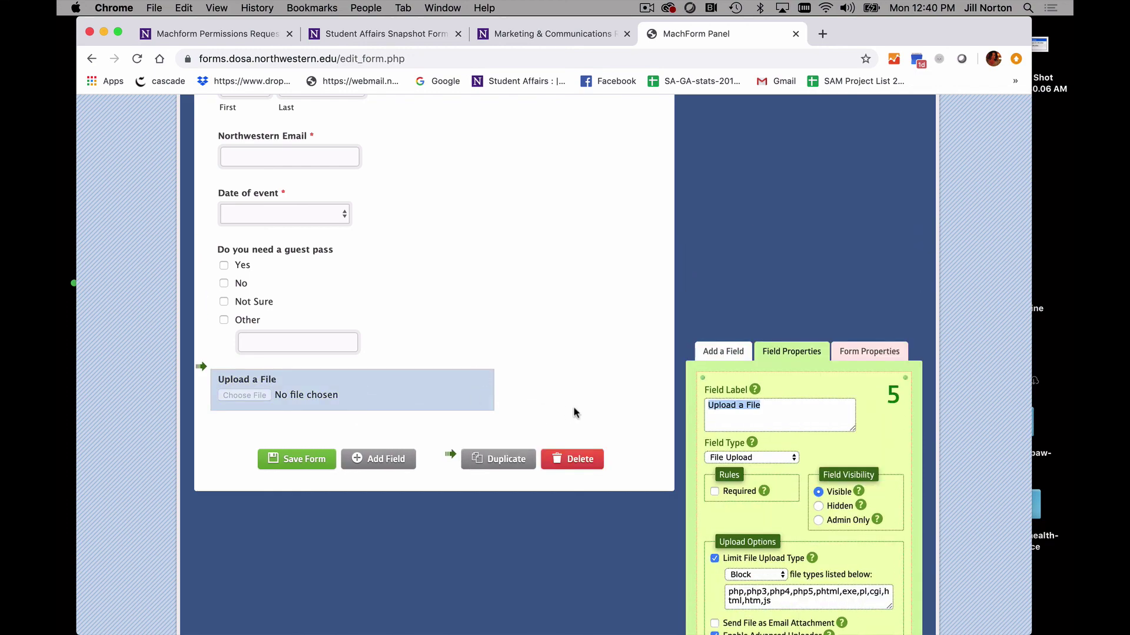
click(773, 413)
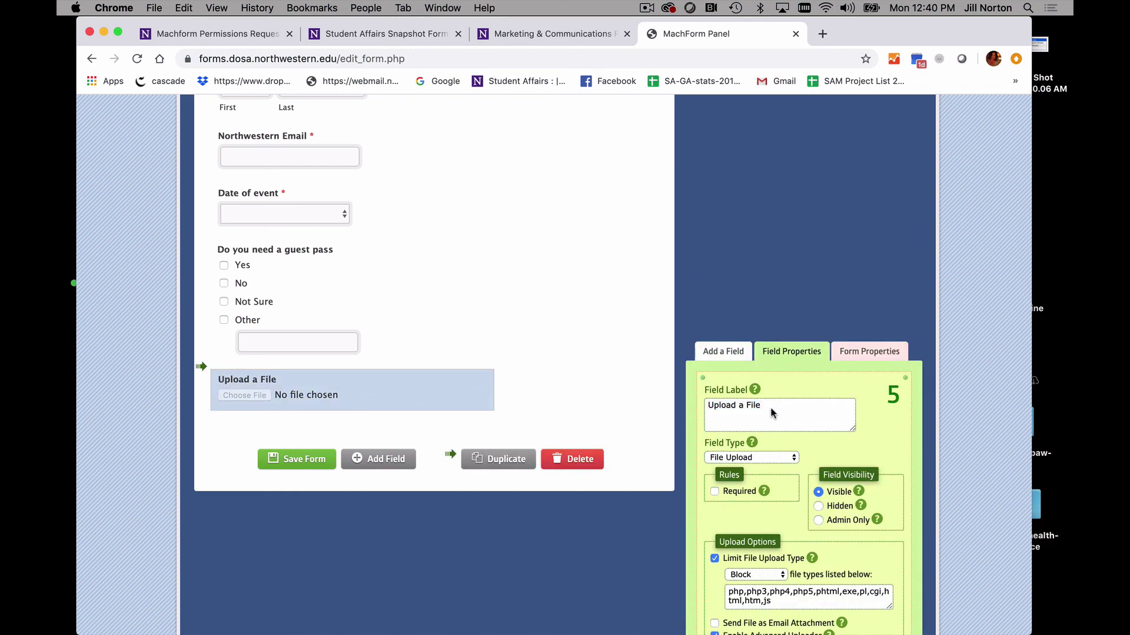
key(BackSpace)
key(BackSpace)
key(BackSpace)
key(BackSpace)
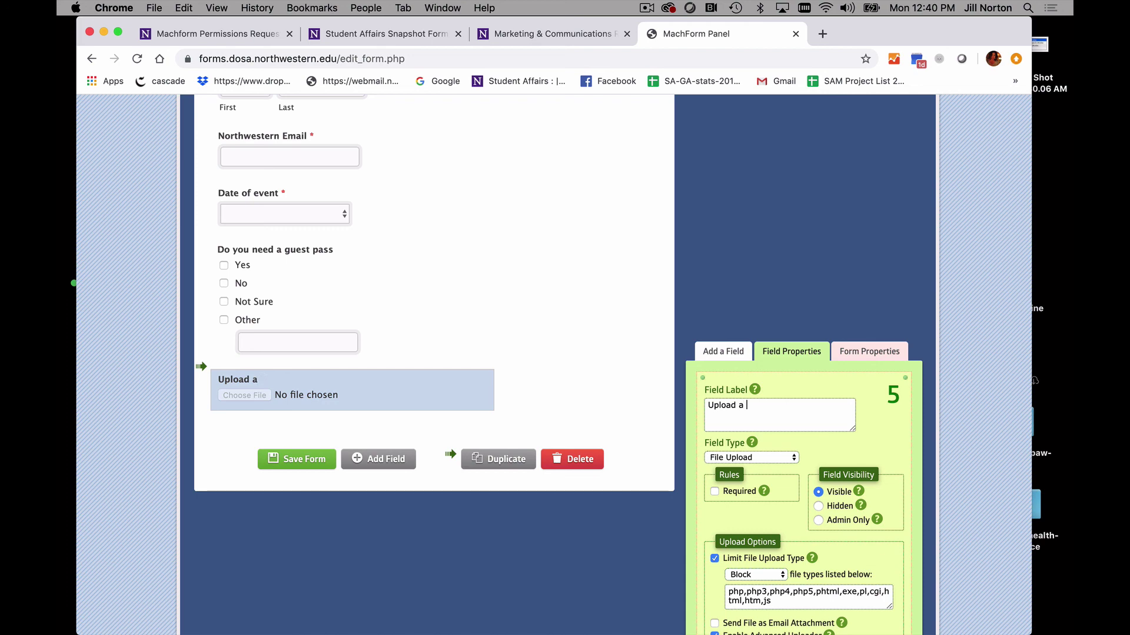
text(Photo)
Enter "Must be a Square format" as the user guidelines for the Upload a Photo field.
scroll(779, 481, down, 5)
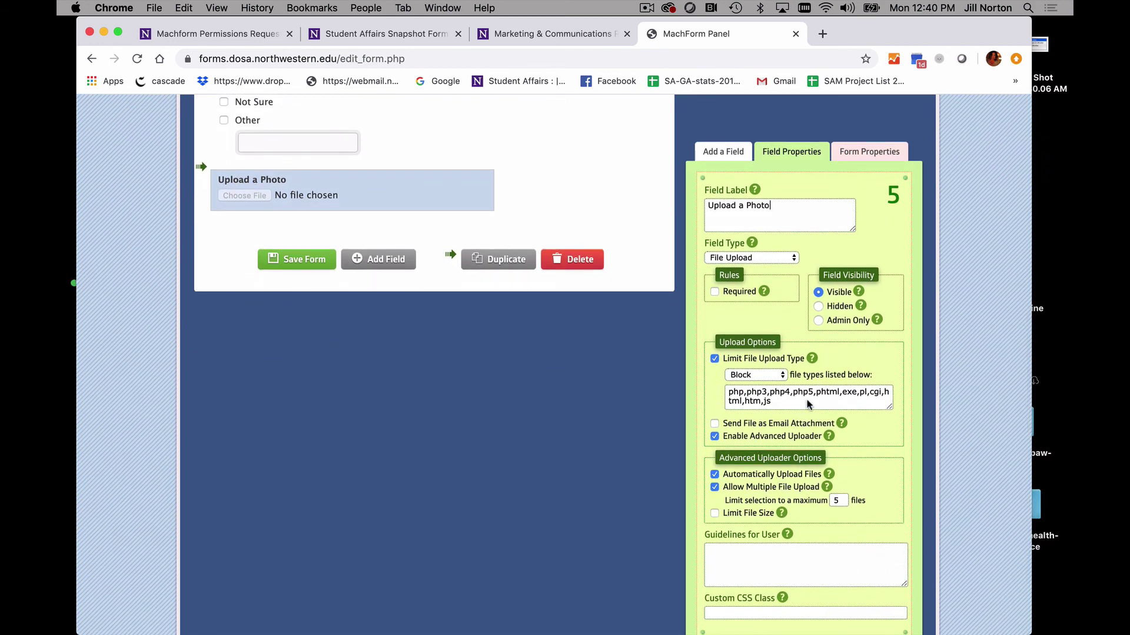
scroll(806, 403, down, 2)
click(759, 489)
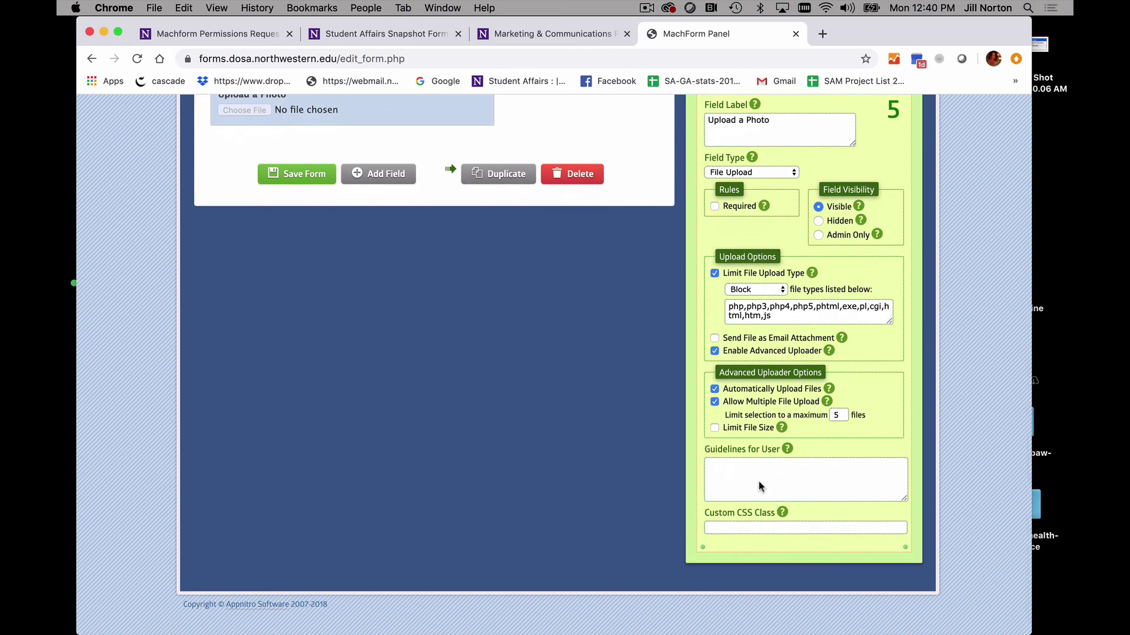
text(Must b)
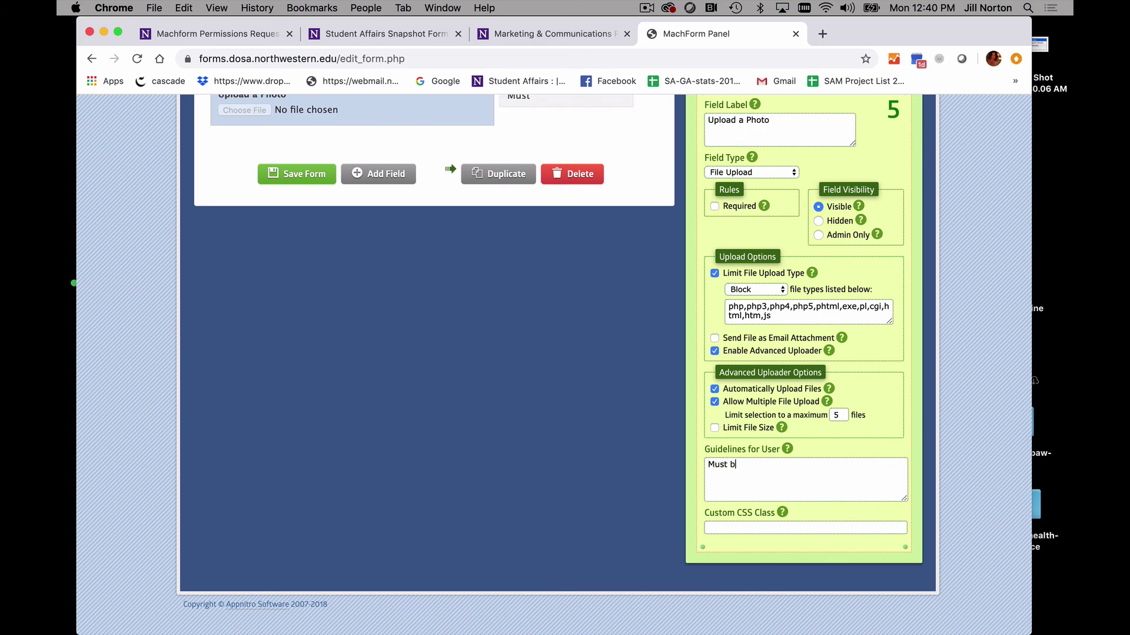
text(e a Squ)
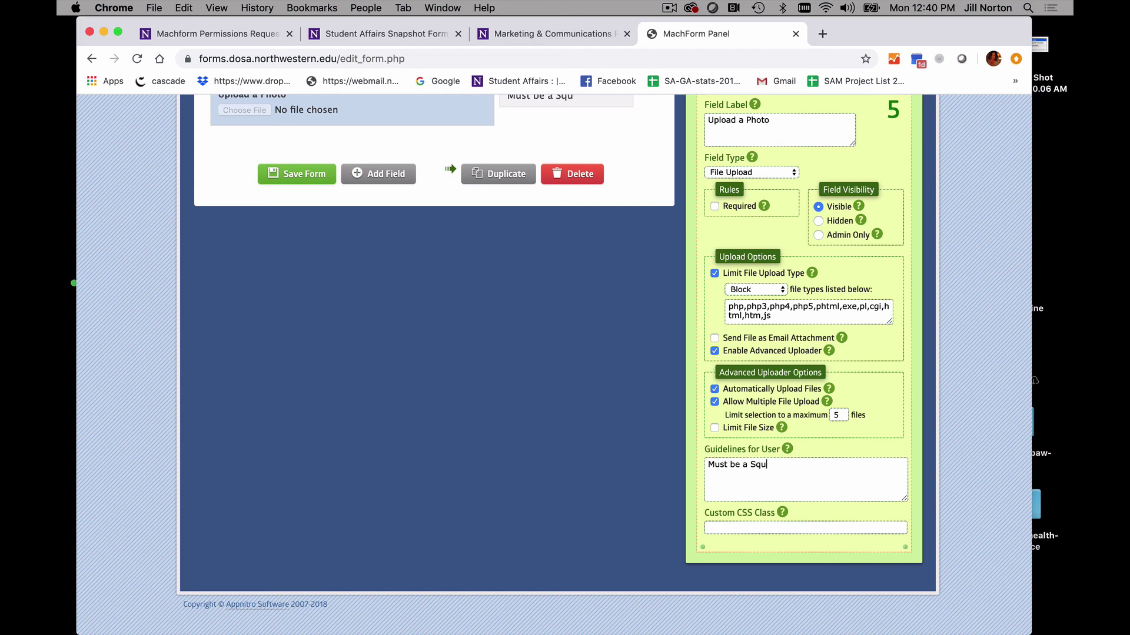
text(are format)
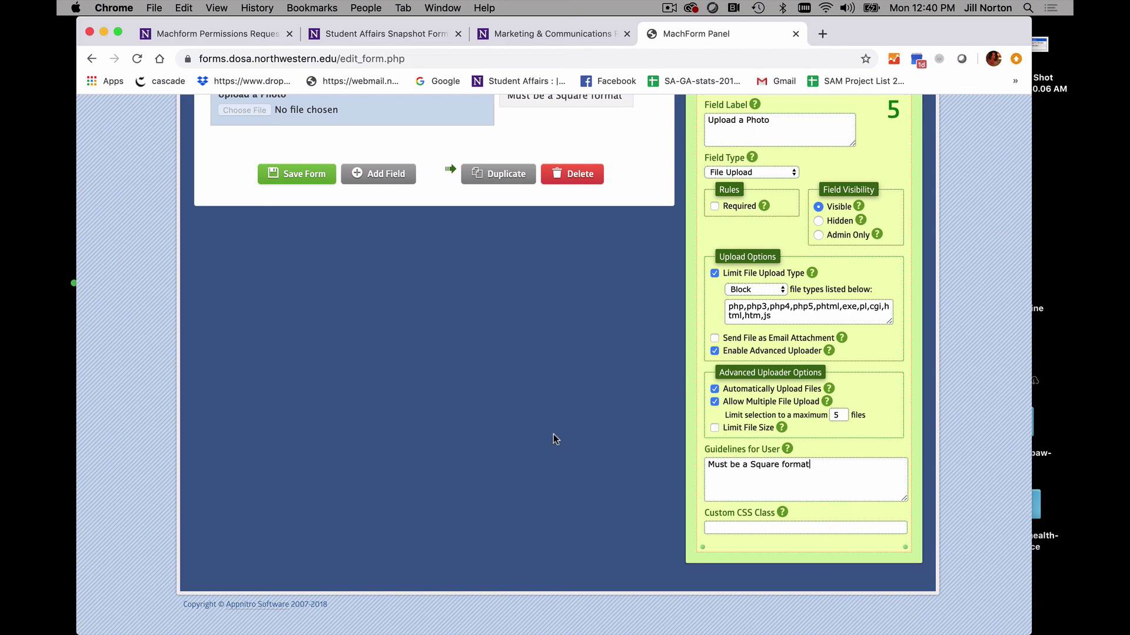
Save the Dillo Day Access form and finish editing it.
scroll(553, 433, up, 6)
scroll(553, 434, up, 3)
scroll(553, 436, down, 2)
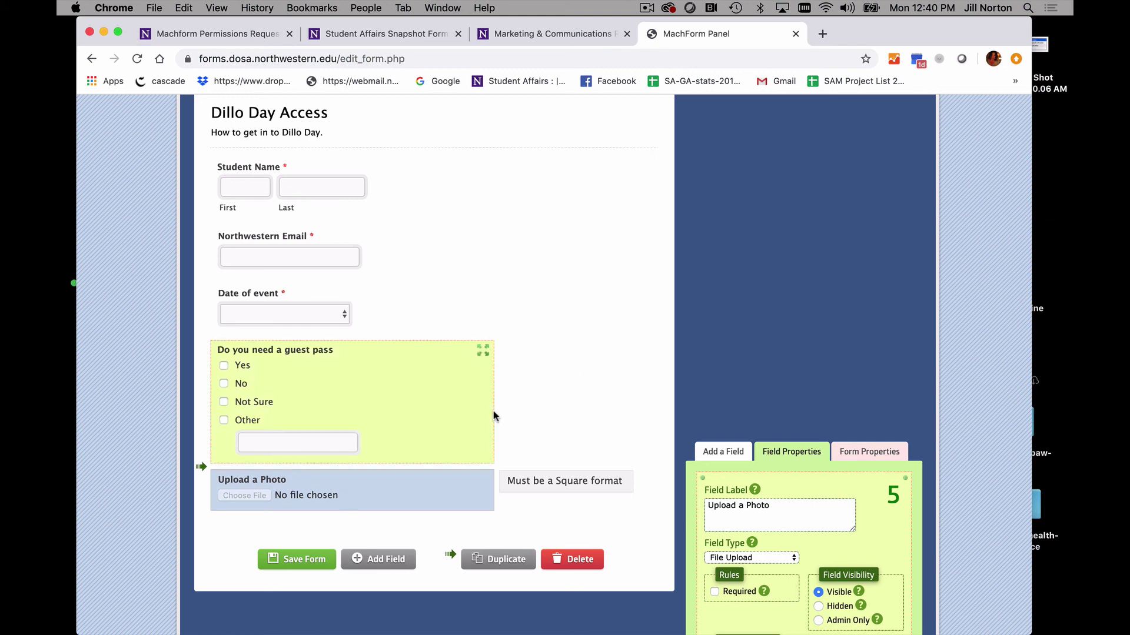
click(302, 558)
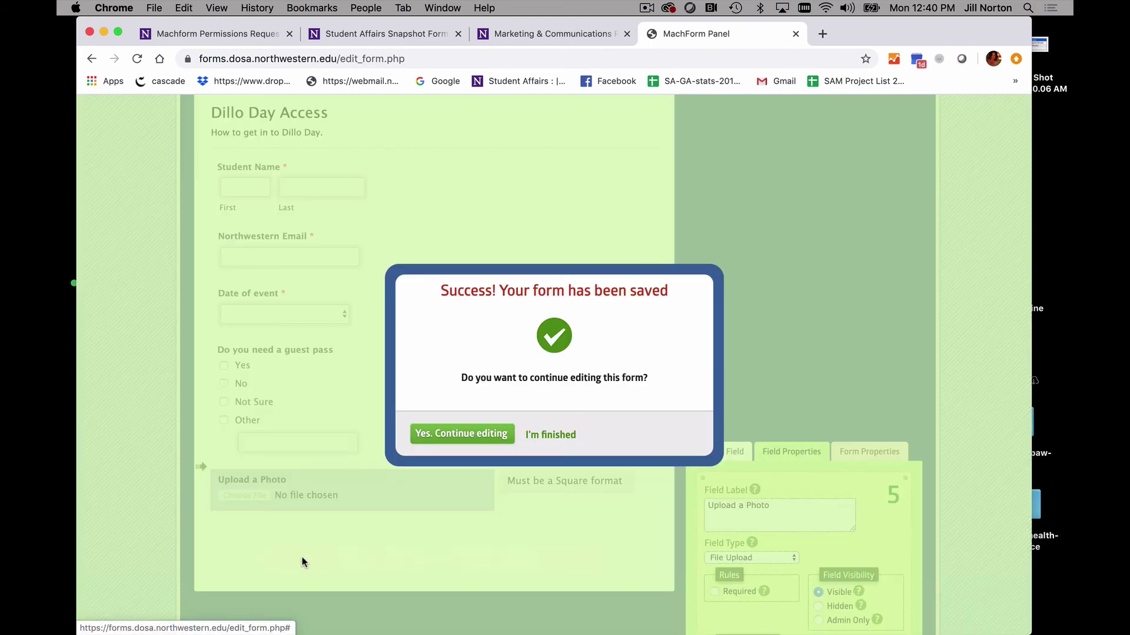
click(551, 433)
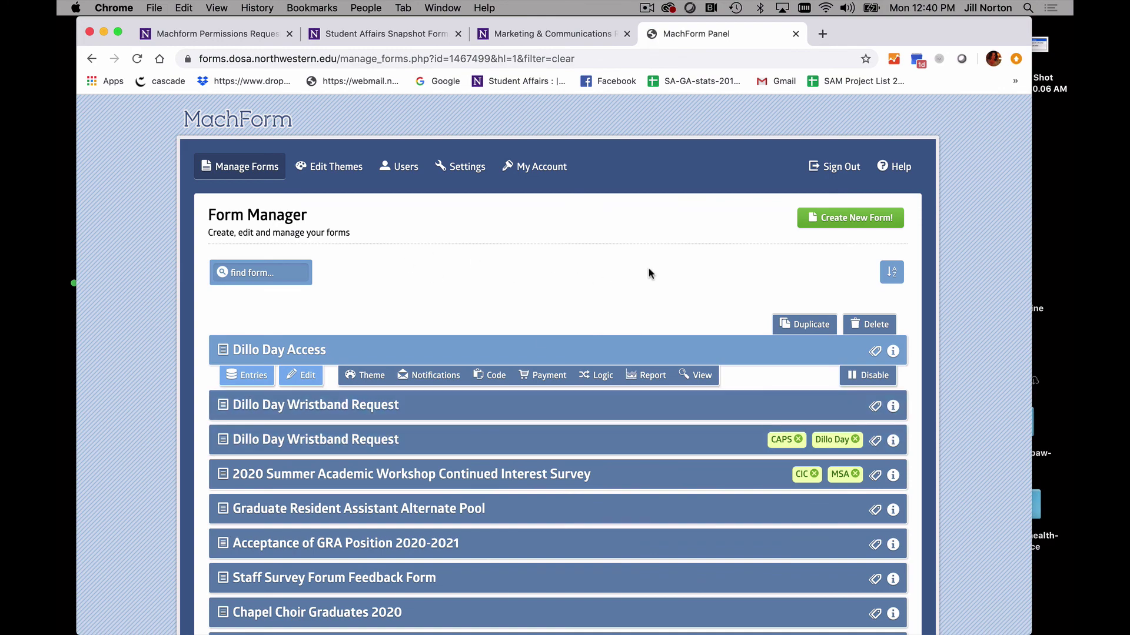
Apply the Student Affairs Standalone Theme to the Dillo Day Access form and save the change.
click(365, 375)
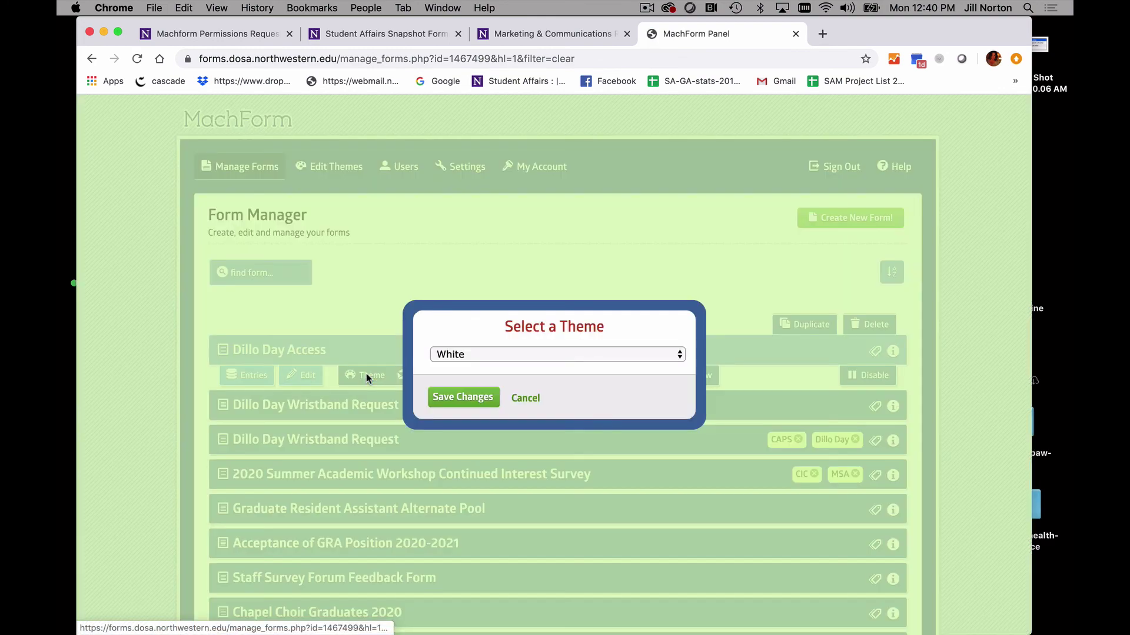
click(494, 354)
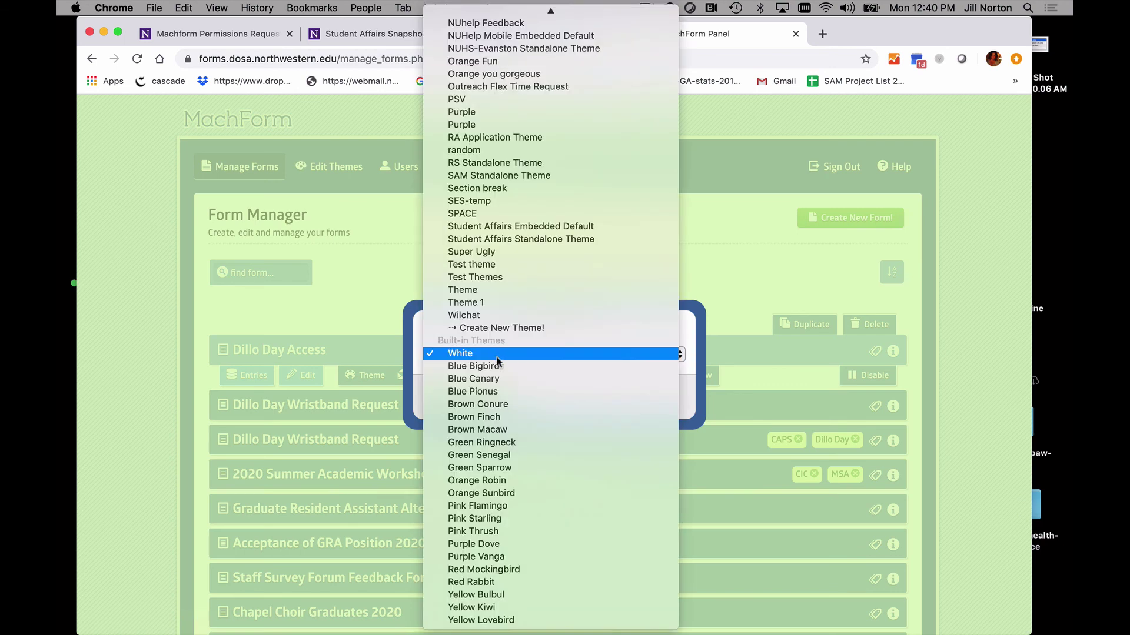
click(496, 237)
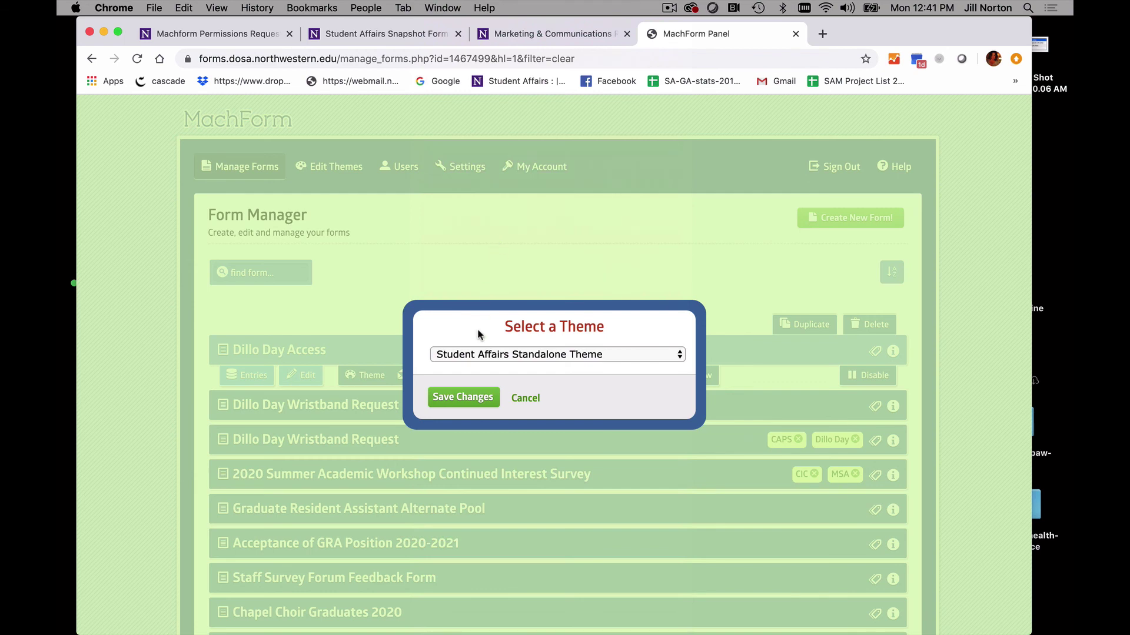
click(468, 394)
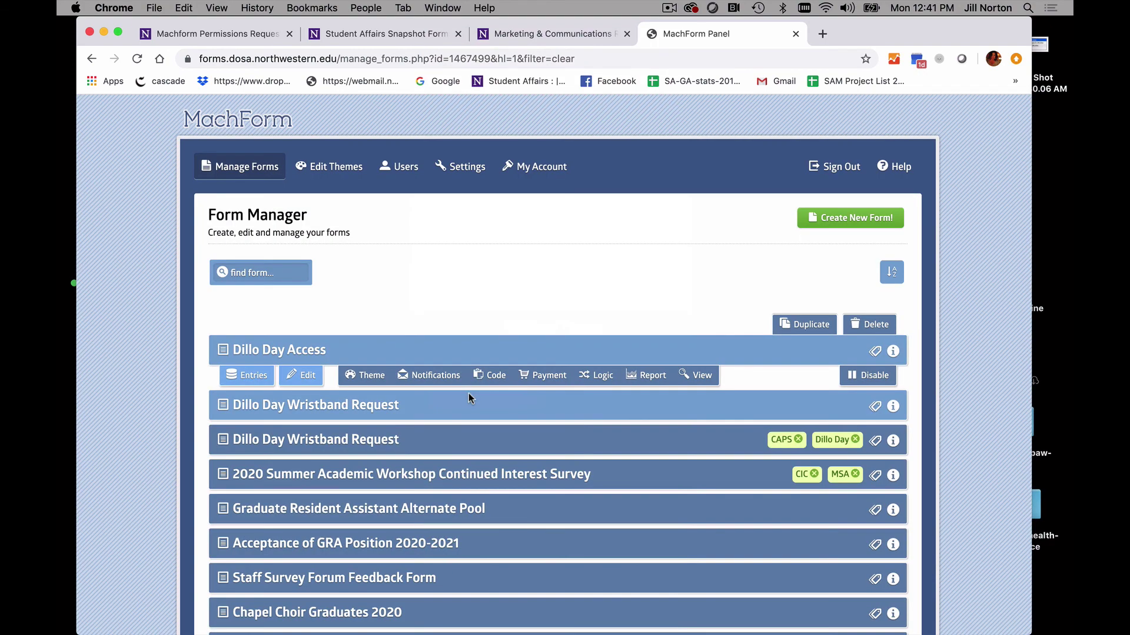
View the live Dillo Day Access form and examine its themed layout, field guidelines and submit area.
click(705, 374)
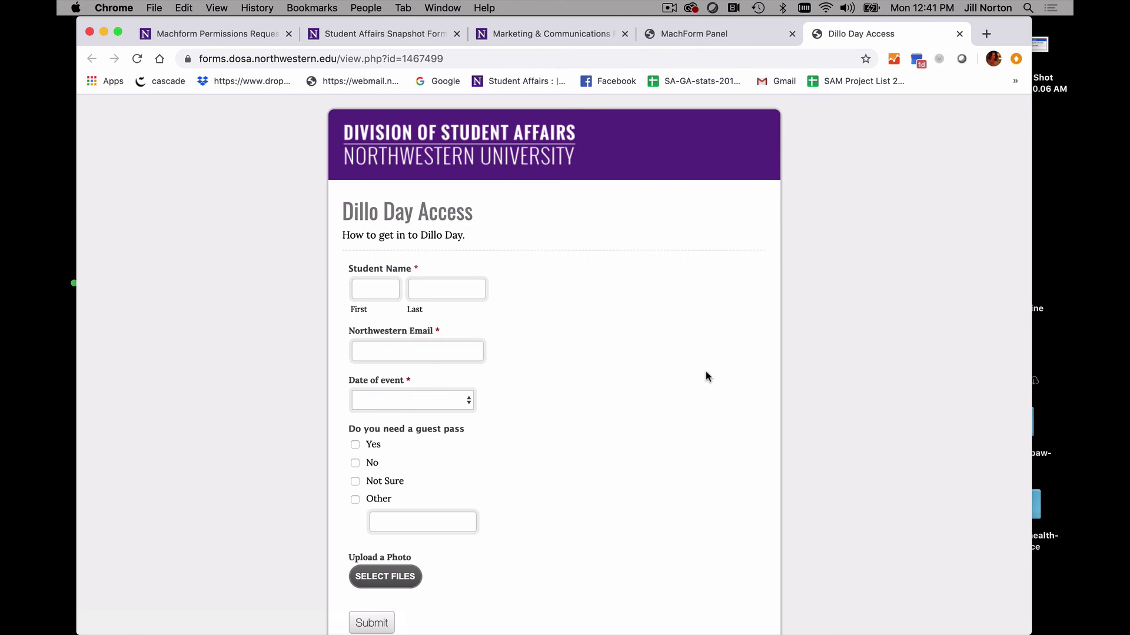
scroll(705, 376, down, 2)
scroll(705, 376, up, 2)
mouse_move(464, 280)
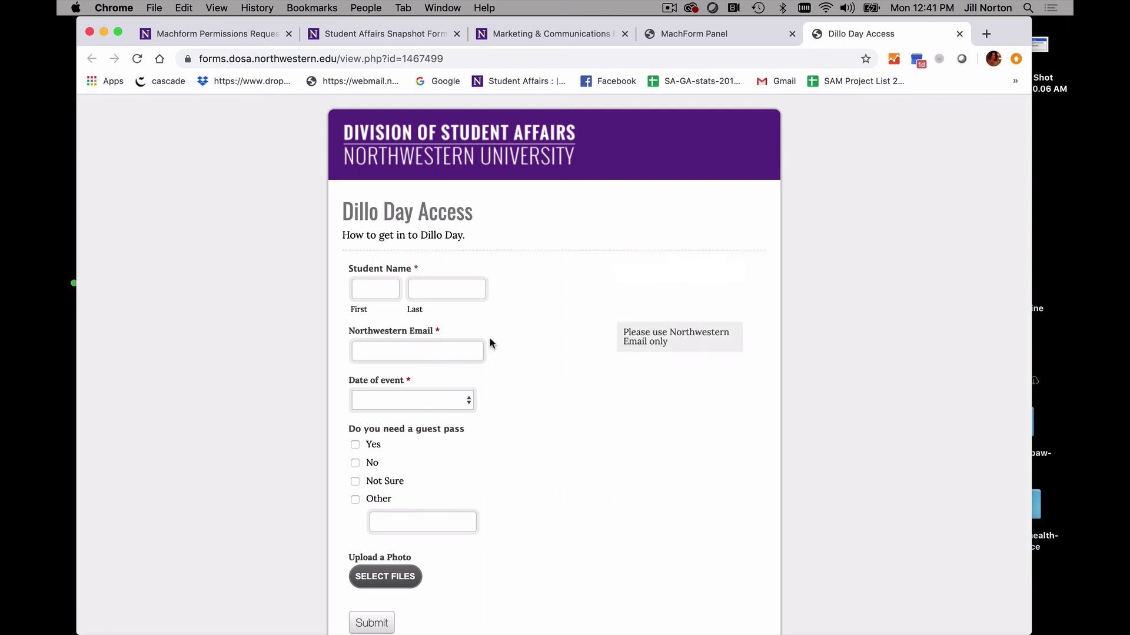
mouse_move(609, 338)
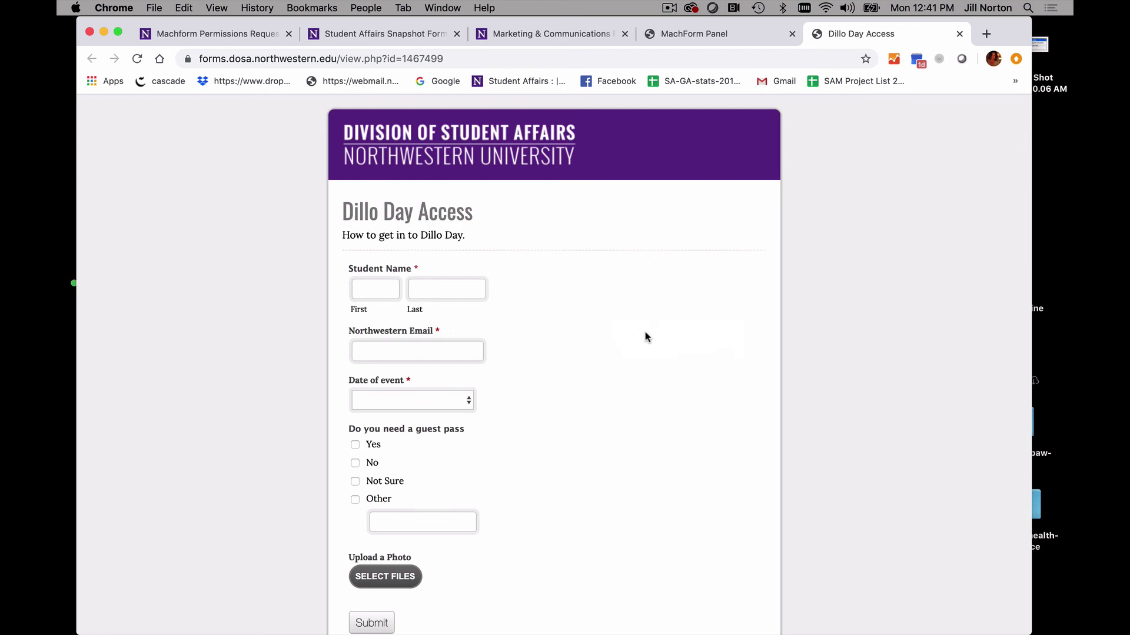
mouse_move(562, 572)
scroll(553, 555, down, 2)
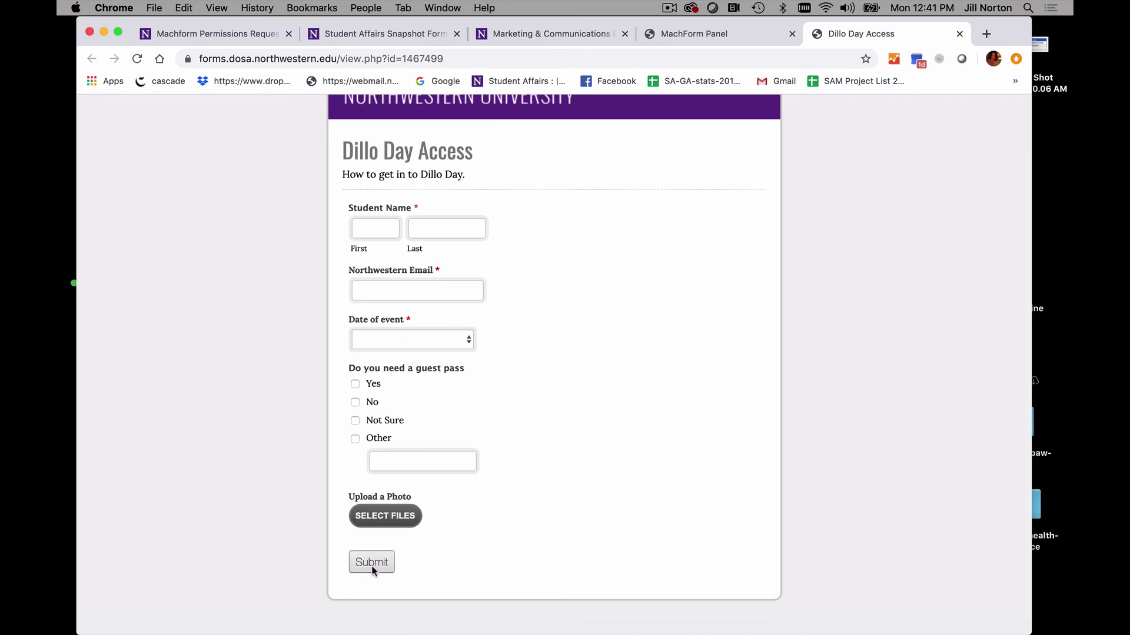
Enable notification emails to the inbox for the Dillo Day Access form and enter the two recipients' email addresses, separated by a comma.
click(730, 34)
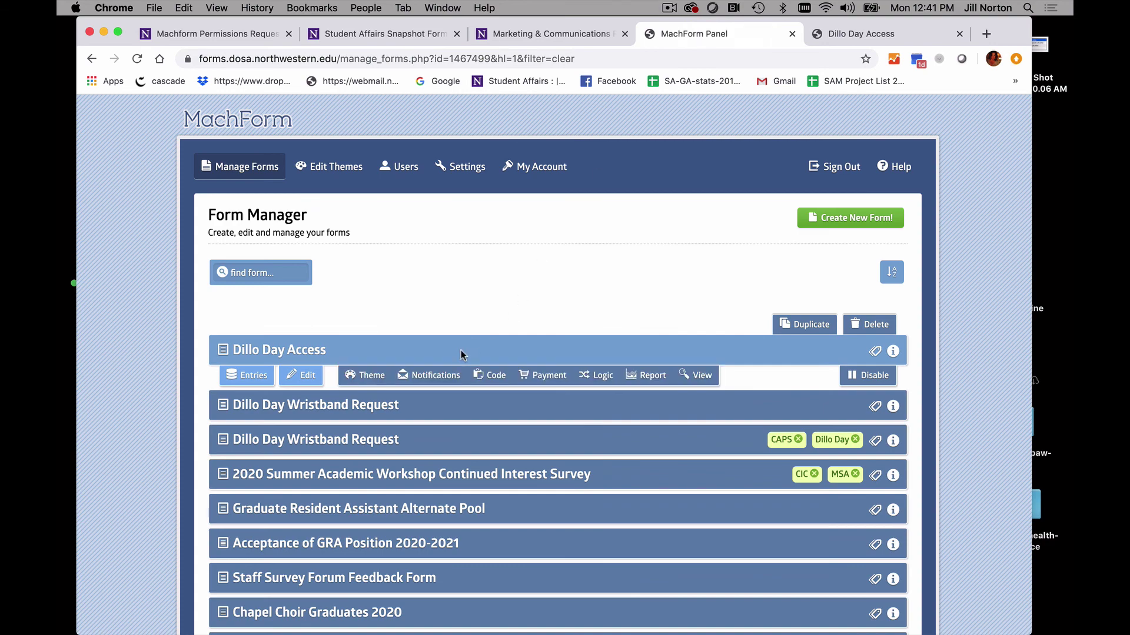
click(436, 376)
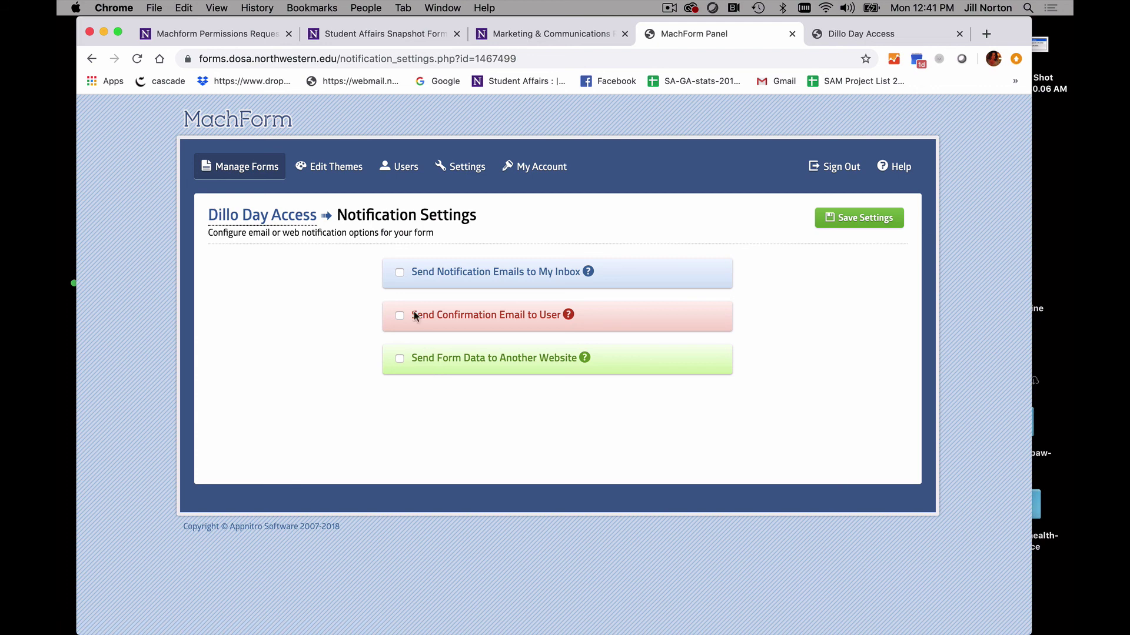
click(399, 271)
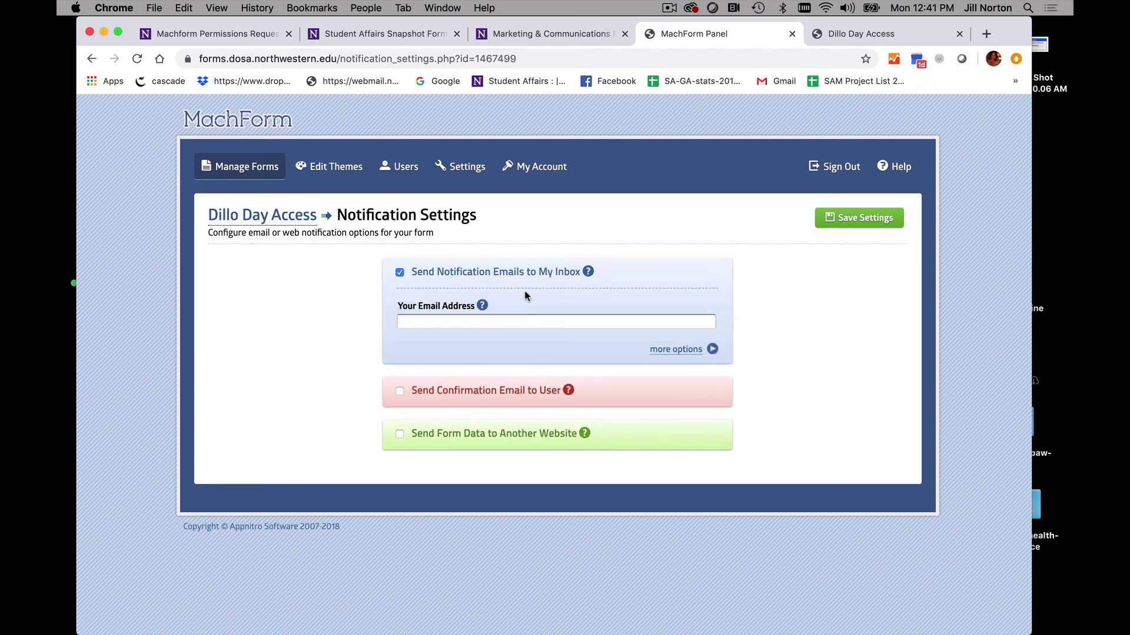
click(512, 318)
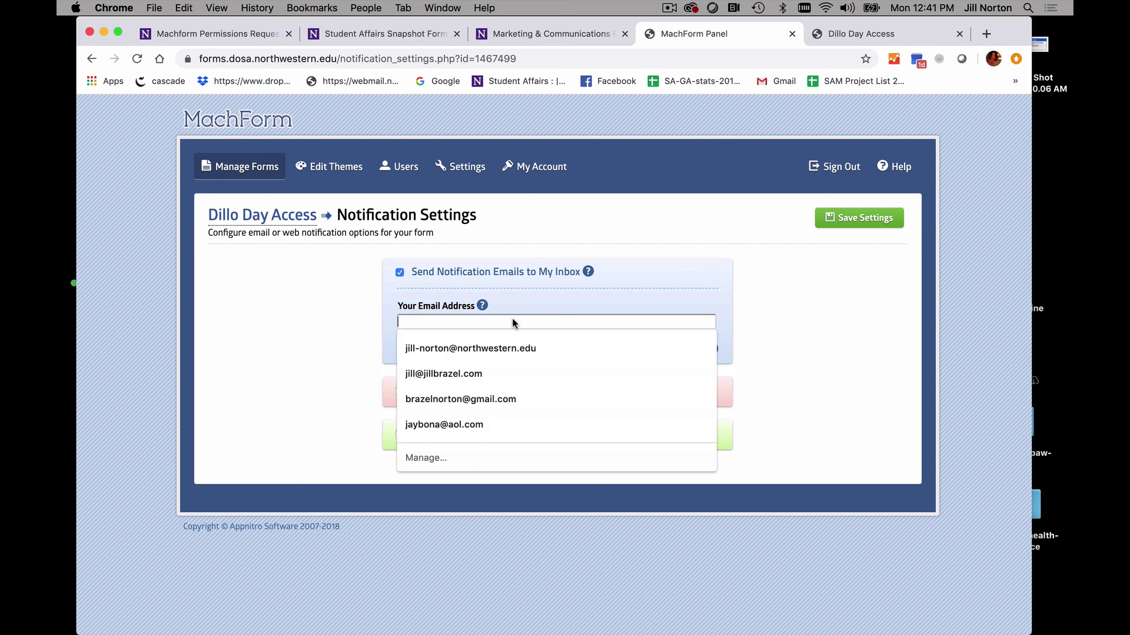
click(501, 350)
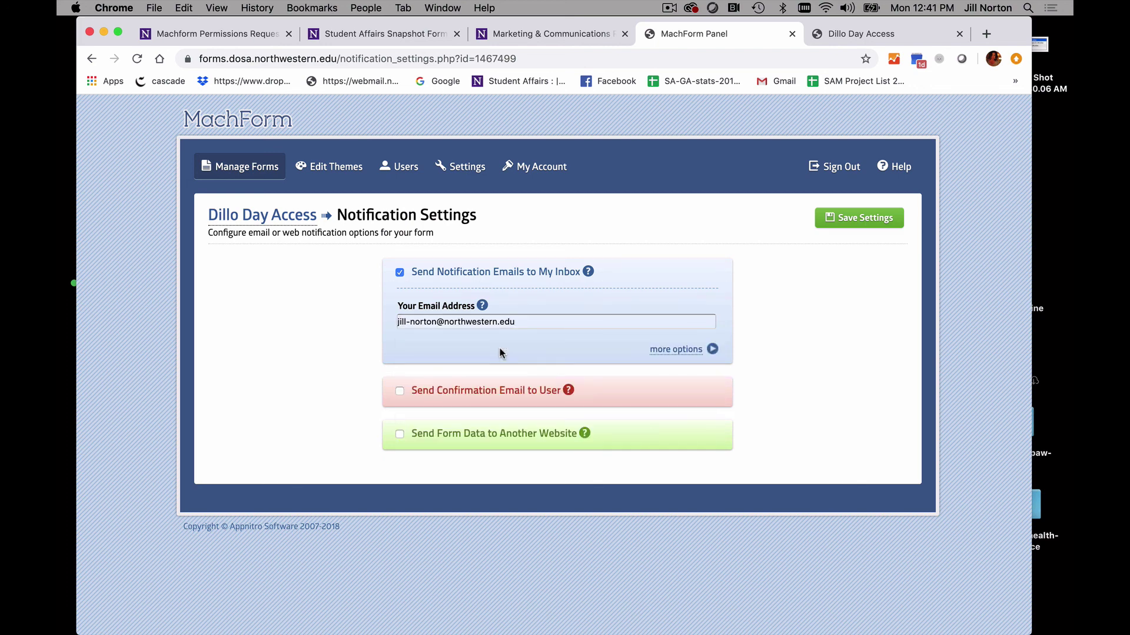
text(, )
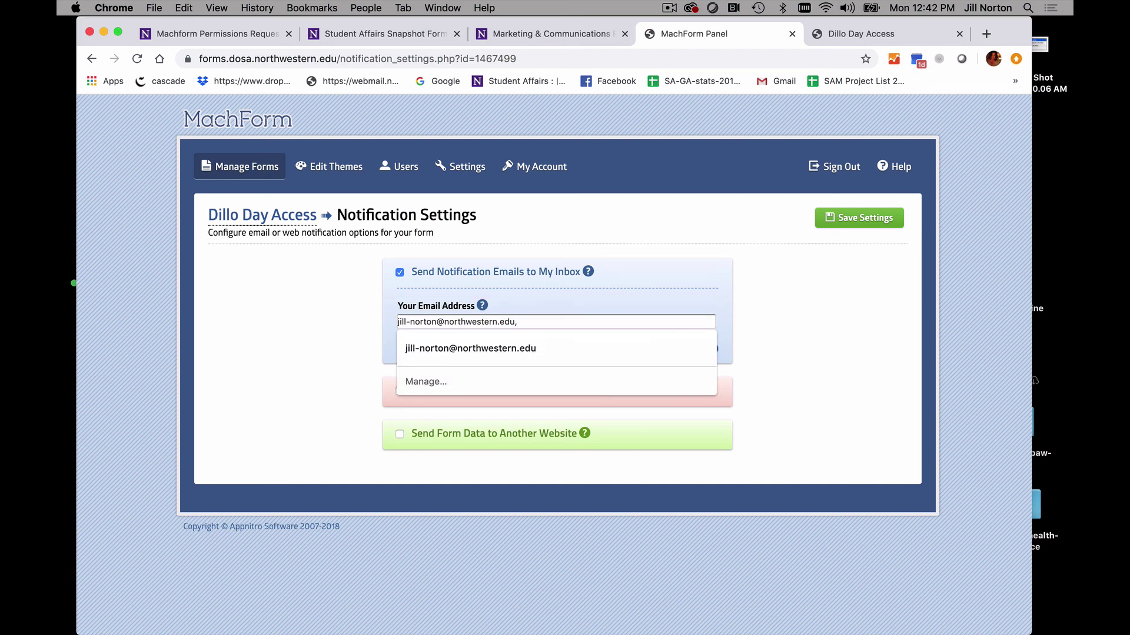
text(jam)
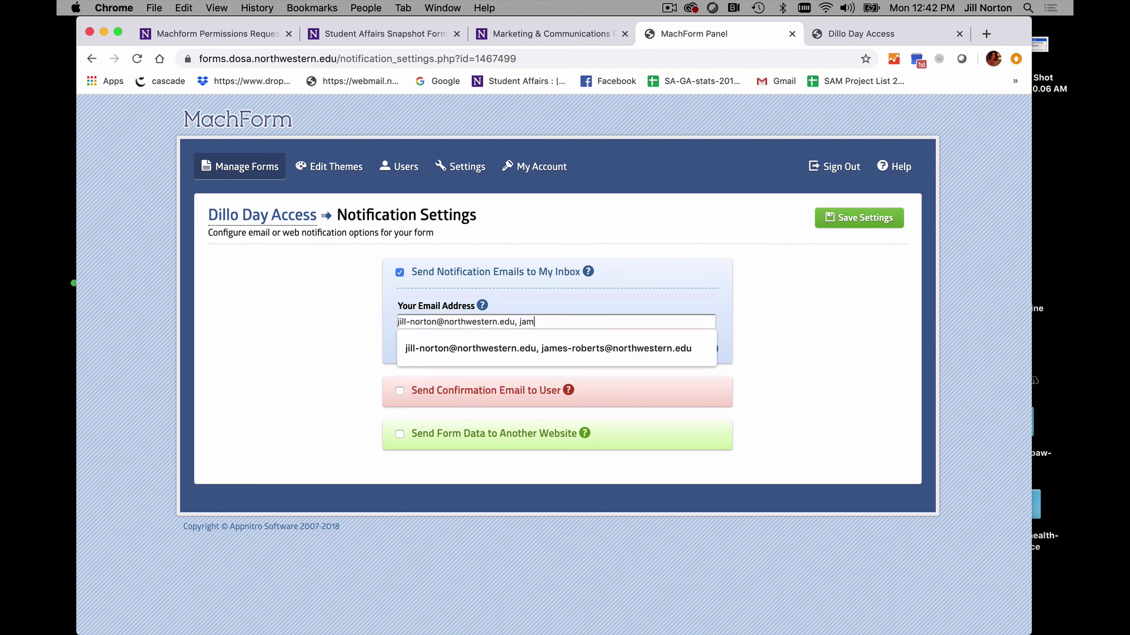
click(500, 349)
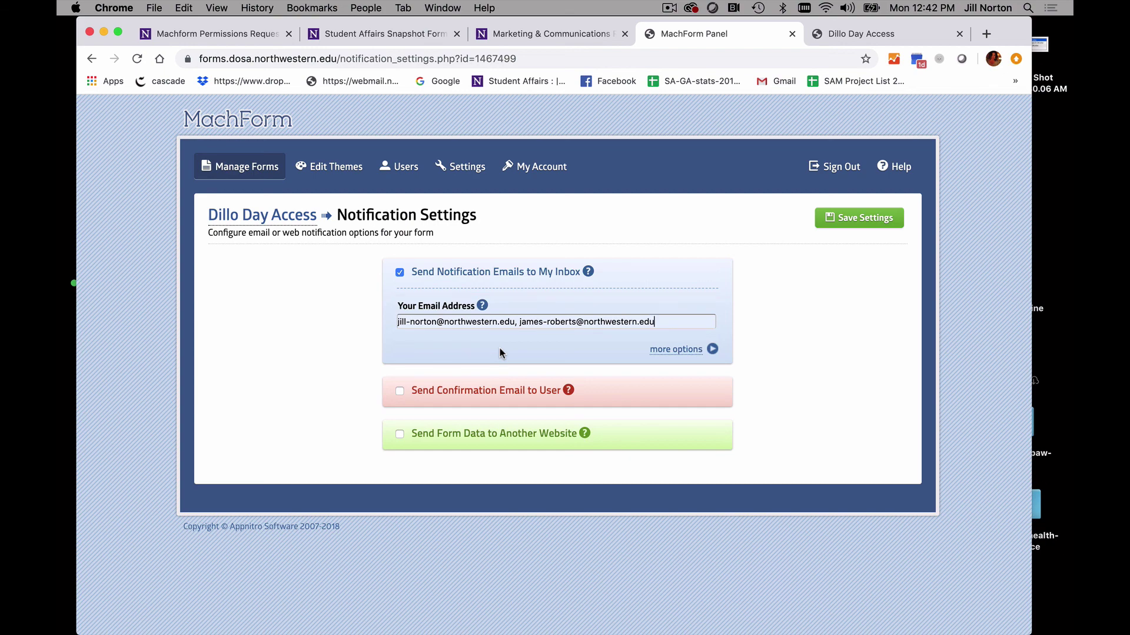
text(,)
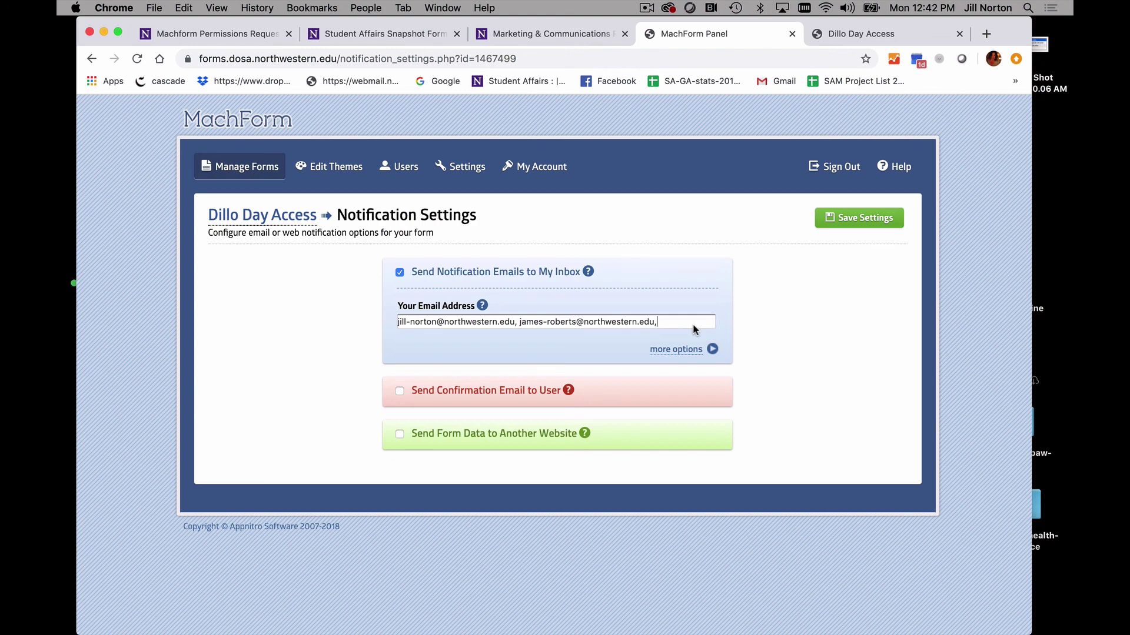
key(BackSpace)
Enable the confirmation email to the user, sent to the Northwestern Email field, and save the notification settings.
click(399, 392)
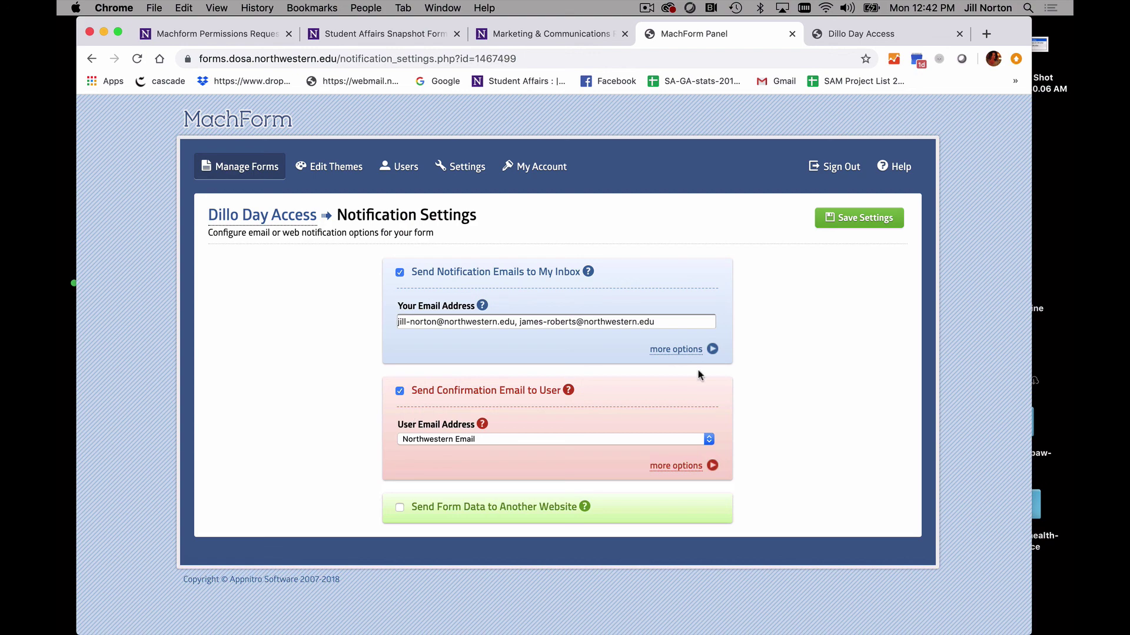
click(851, 224)
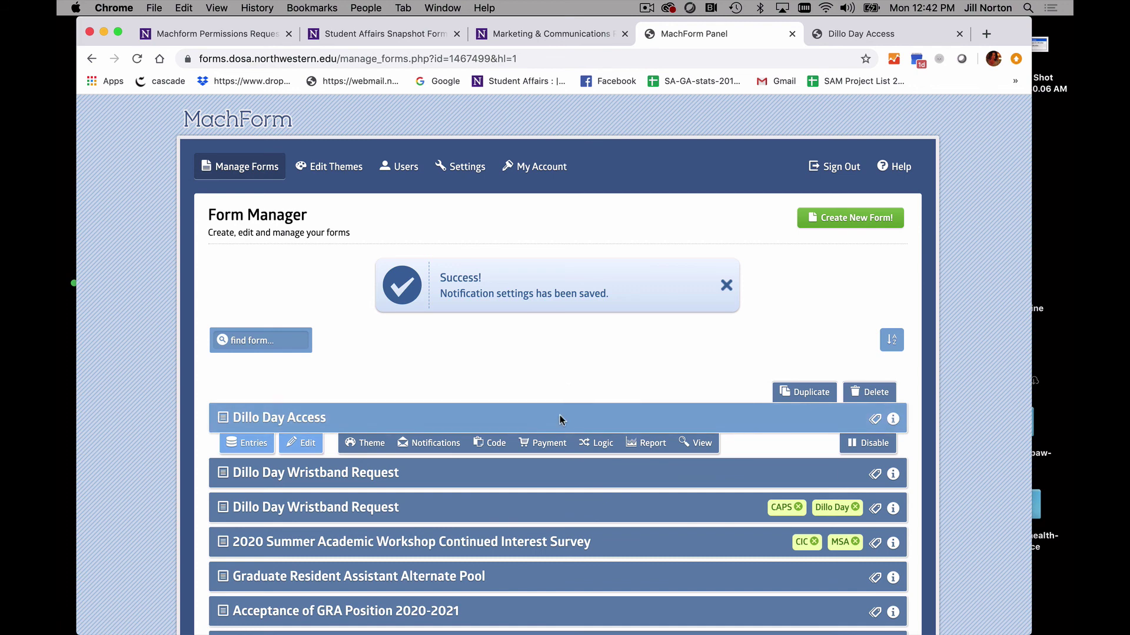
Examine the disable message option for Dillo Day Access and the closed-form notice on the Marketing & Communications Request Form page.
scroll(699, 346, down, 2)
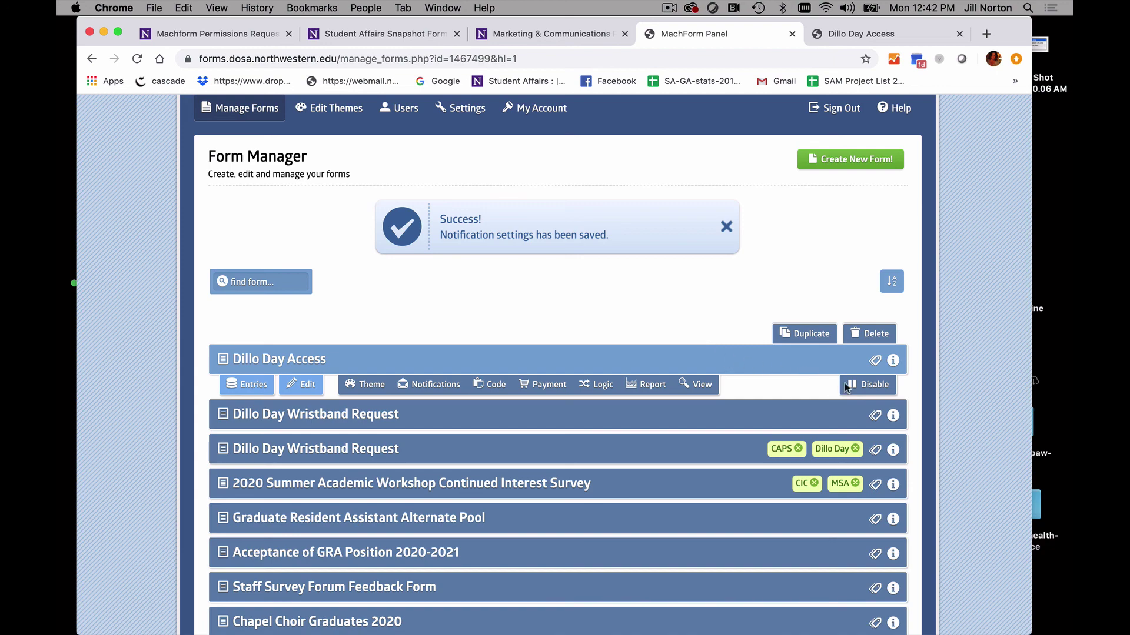
click(868, 386)
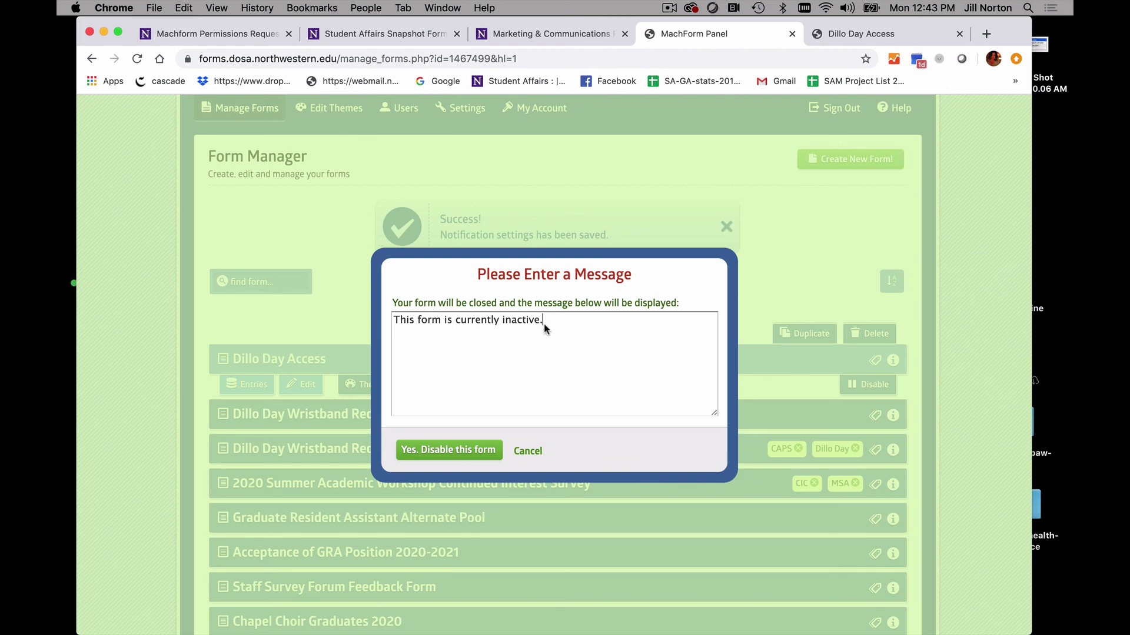
click(529, 33)
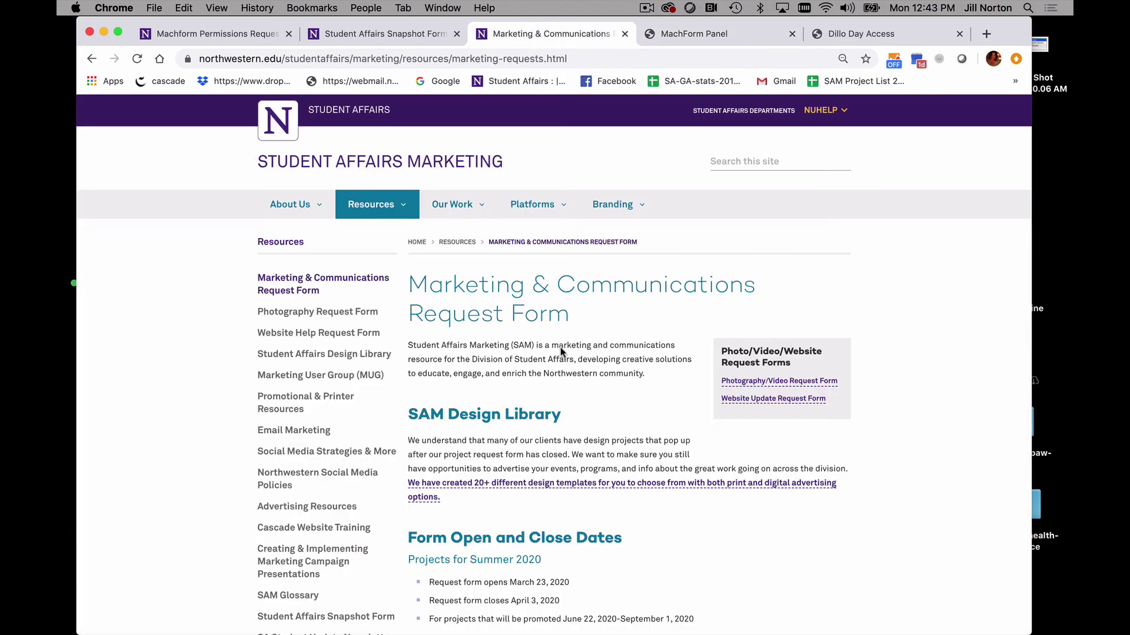
scroll(605, 327, down, 6)
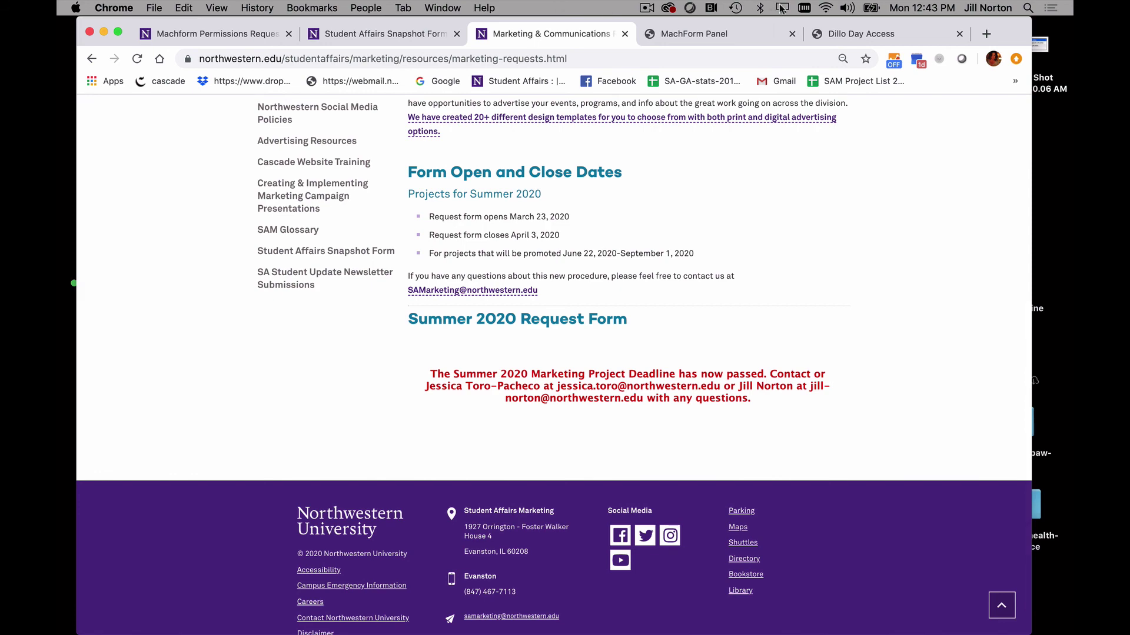
click(715, 33)
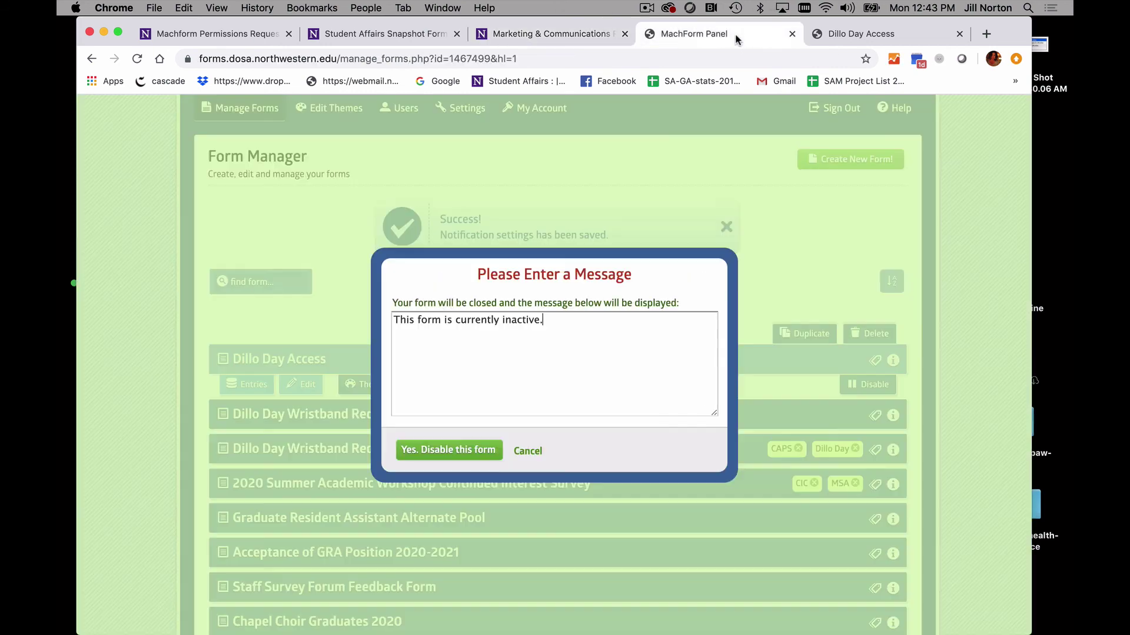
click(520, 451)
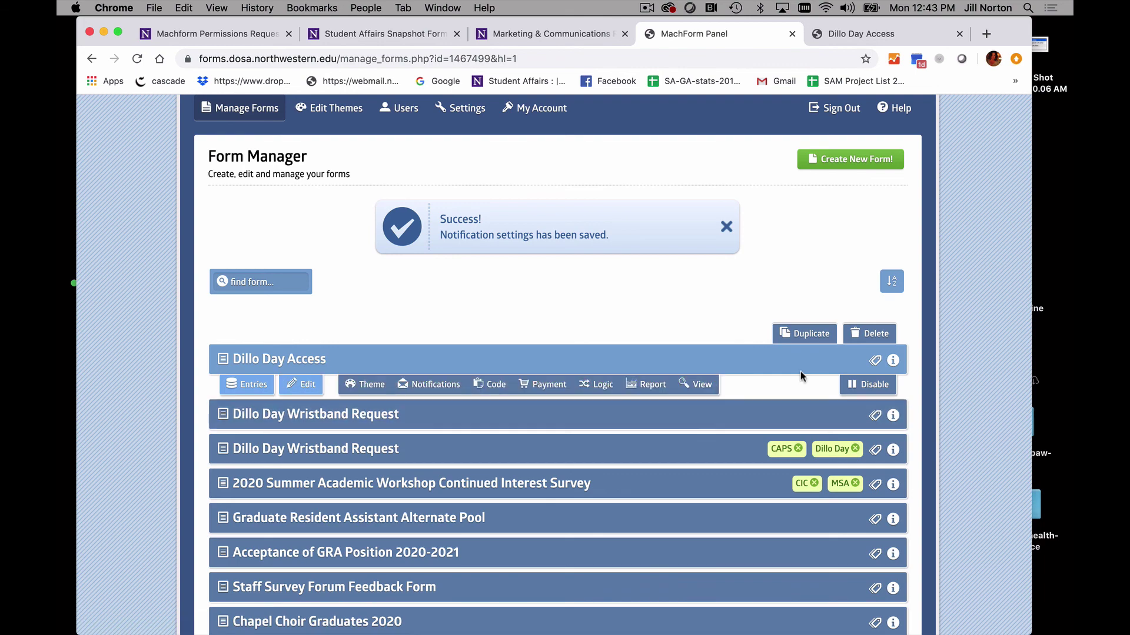
Add the tags "CAPS" and "Dillo Day" to the Dillo Day Access form.
click(874, 361)
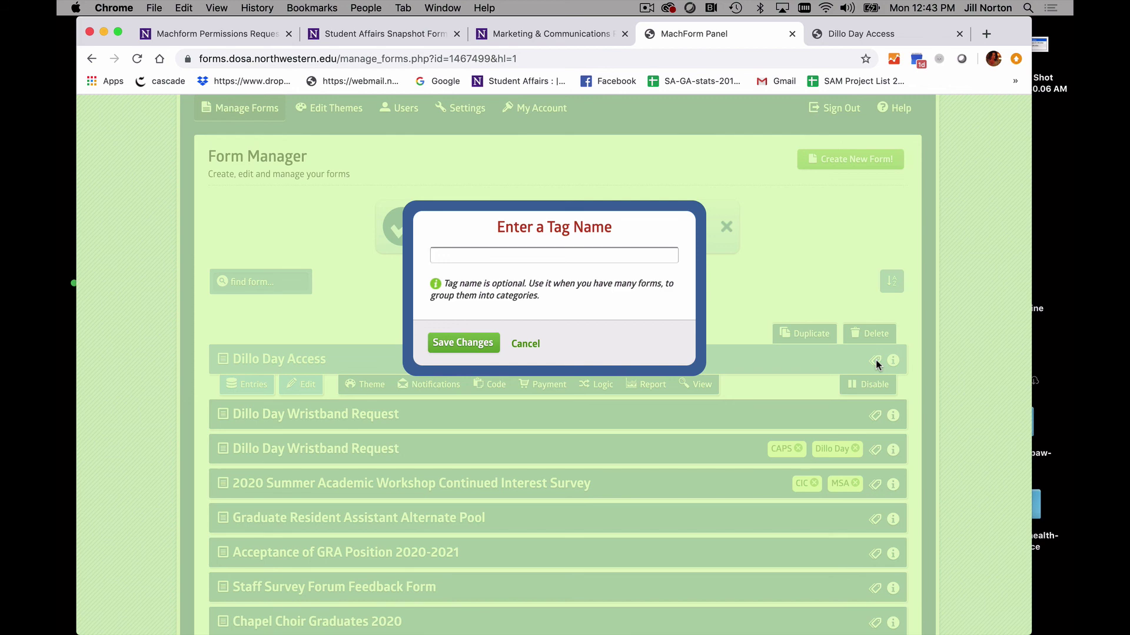
text(CAPS)
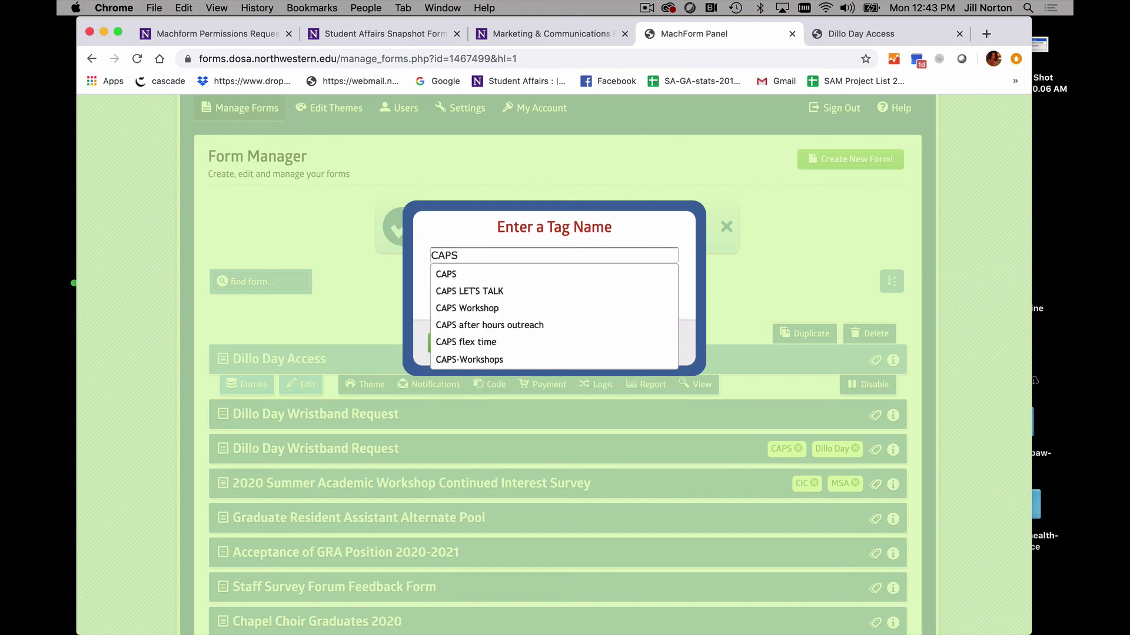
key(Return)
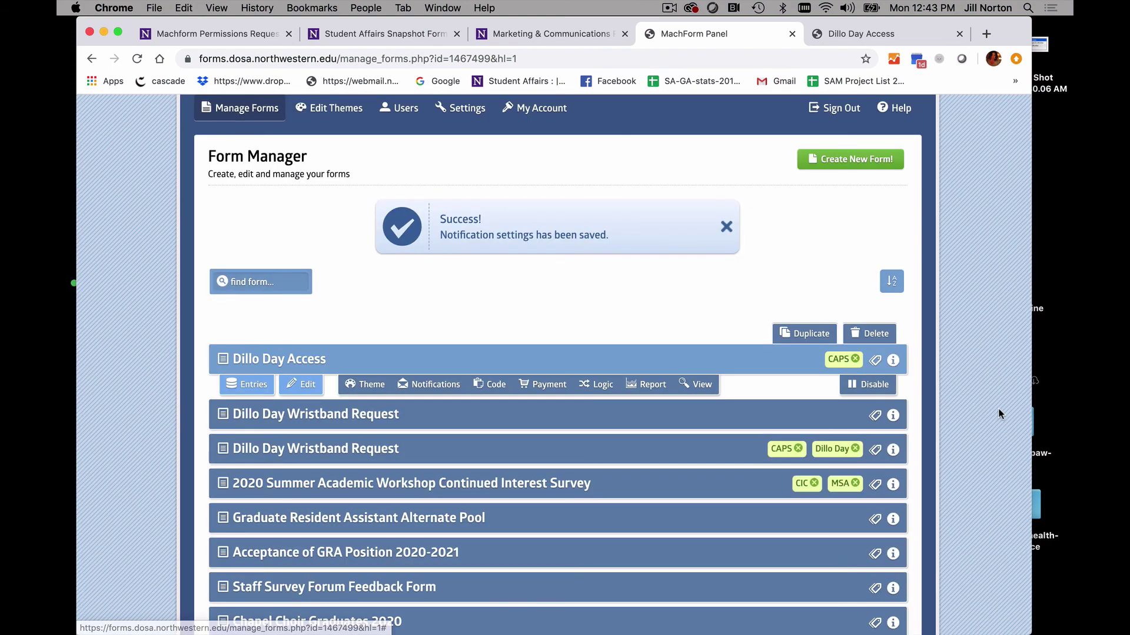
click(875, 360)
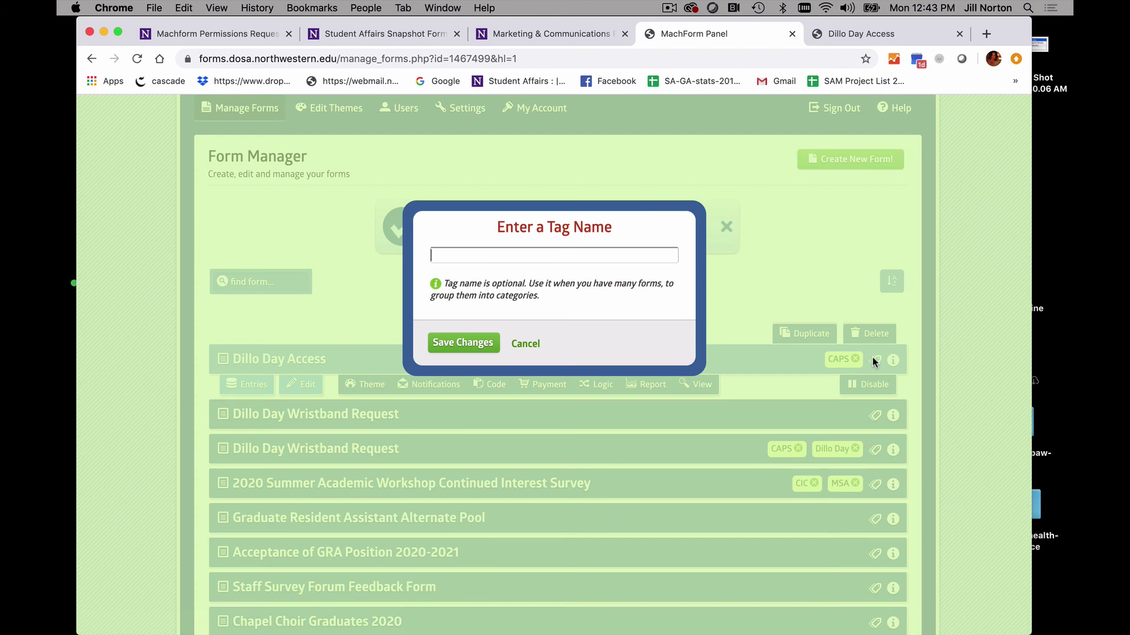
text(Dillo D)
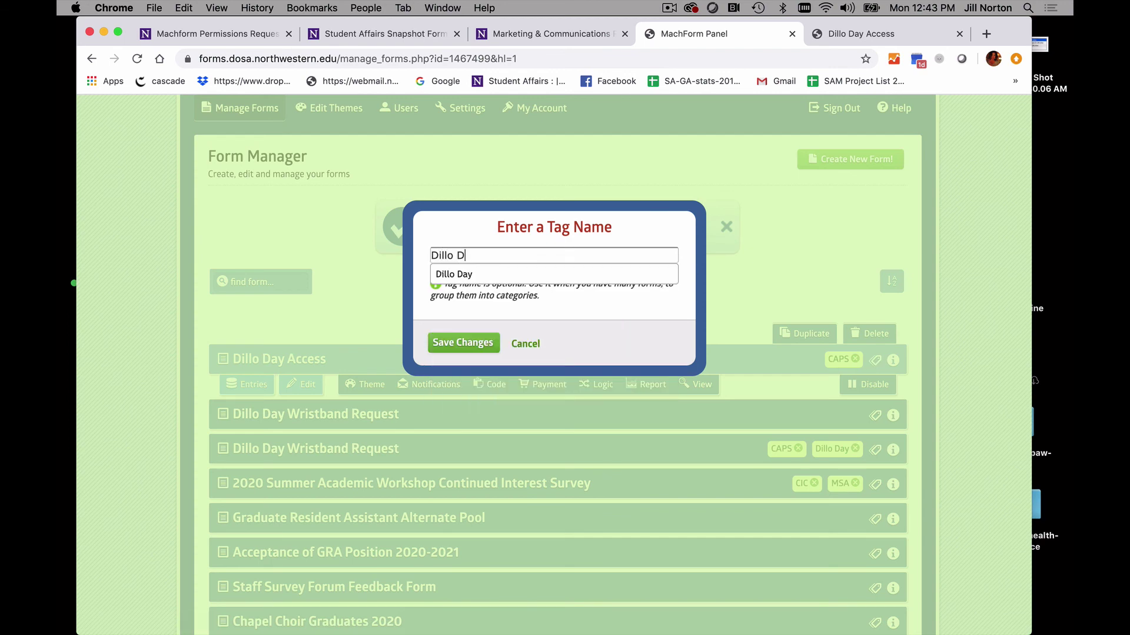
text(ay)
click(468, 337)
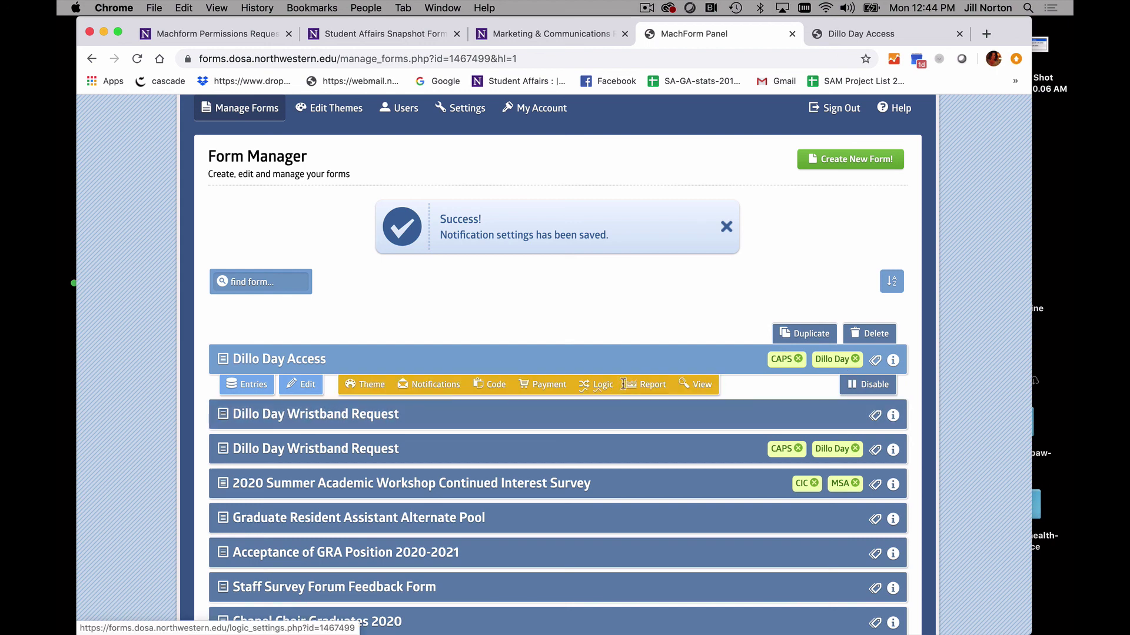
View the live Dillo Day Access form again, select its web address and close that view.
click(697, 382)
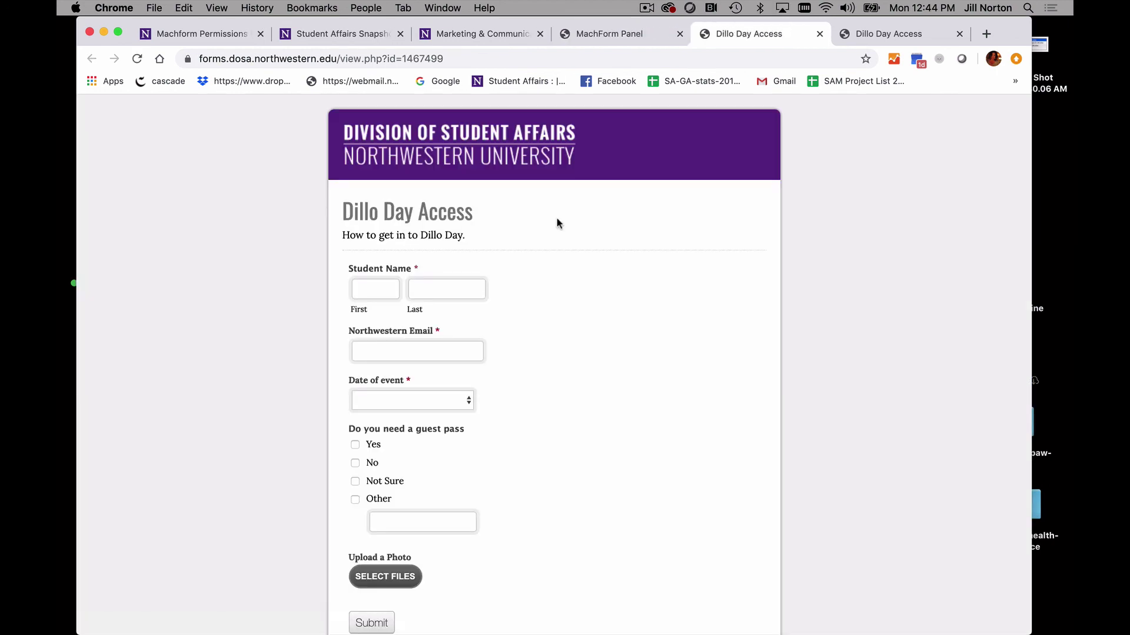
click(453, 58)
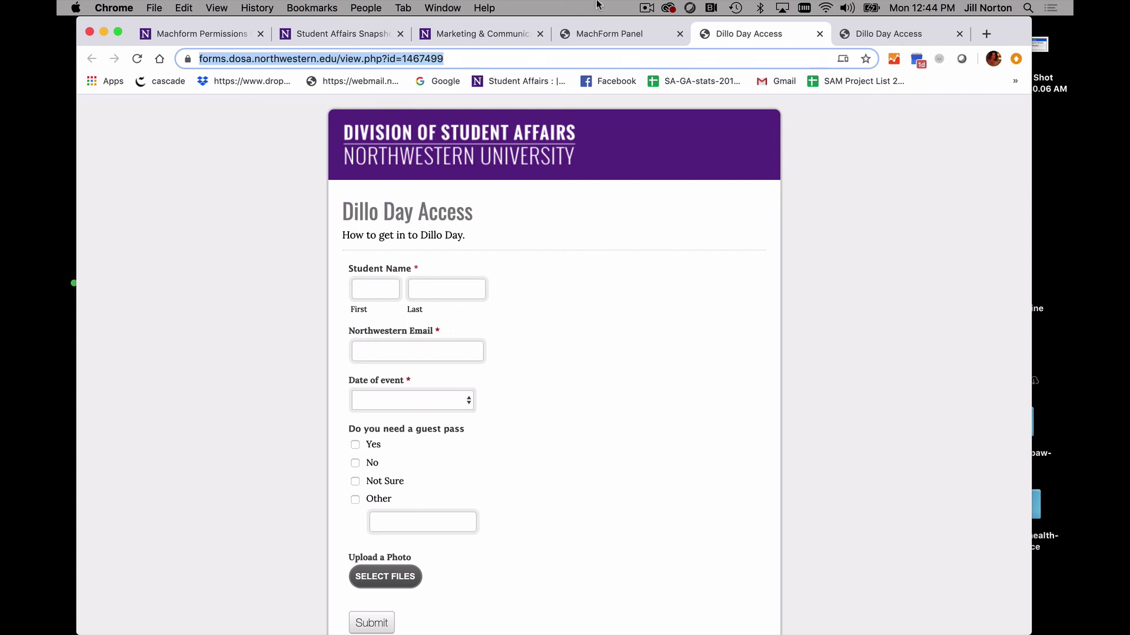
click(820, 33)
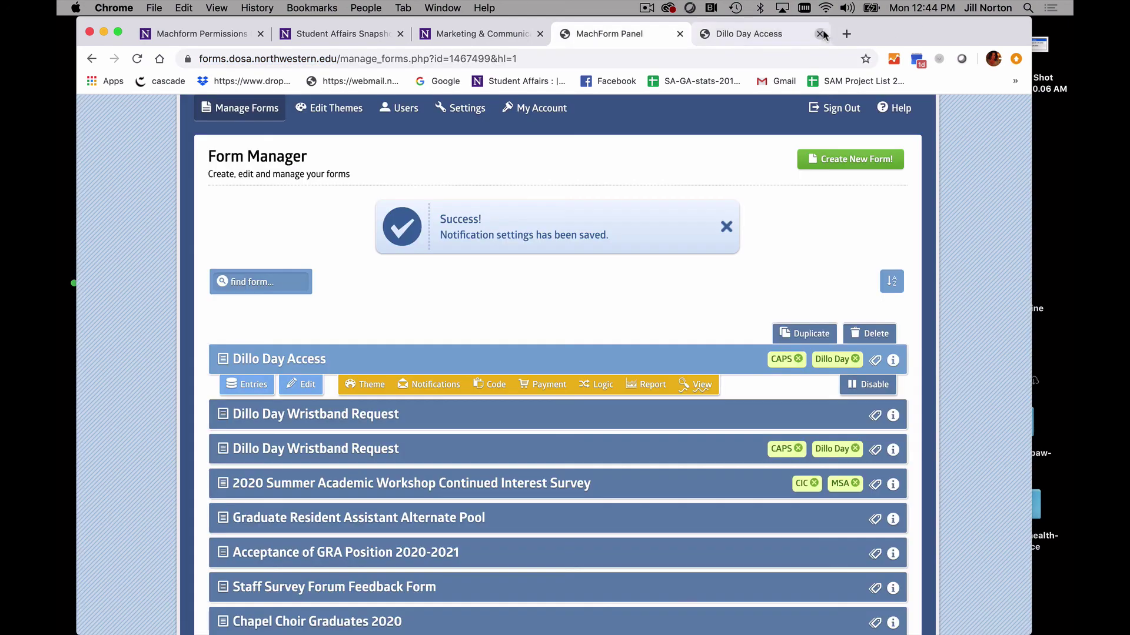